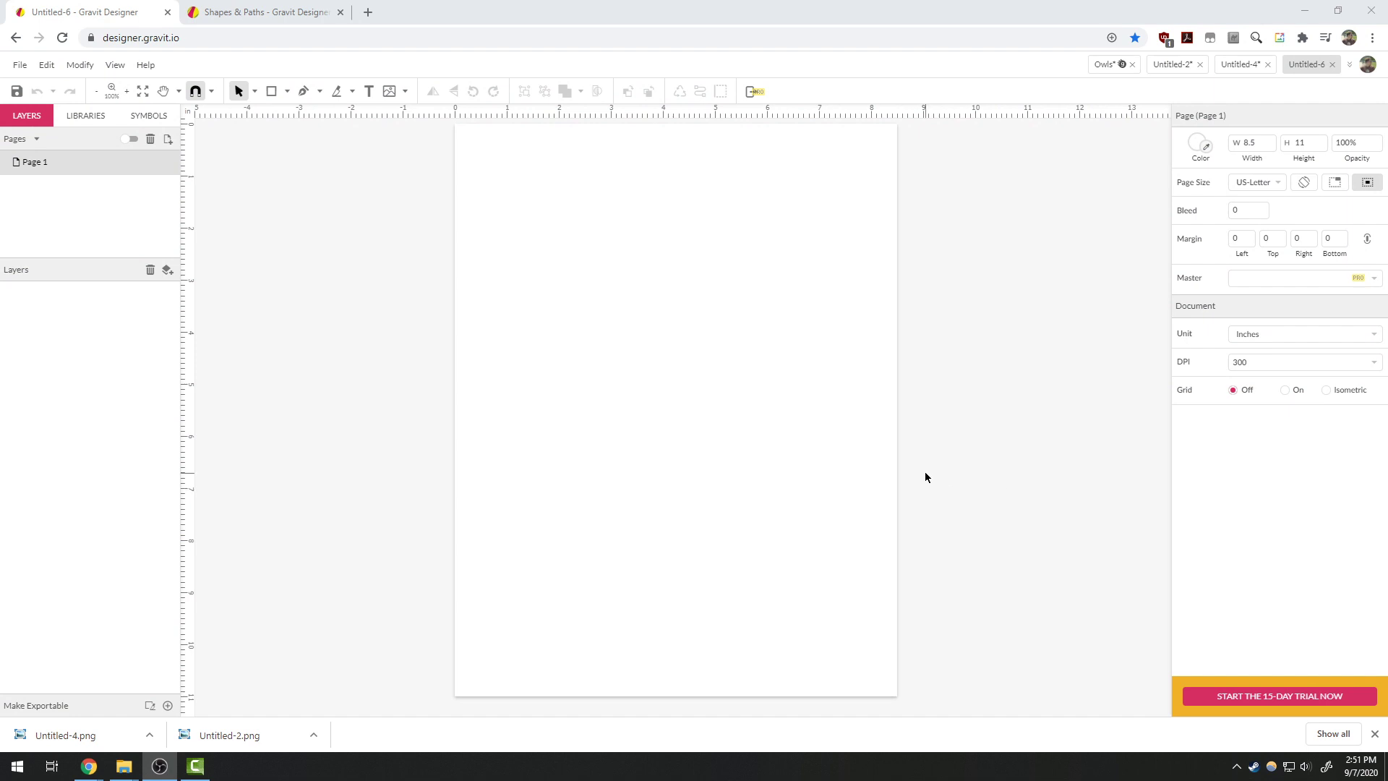
Draw a rectangle, a circle to its right, and a triangle below it.
click(271, 91)
drag(484, 196, 656, 349)
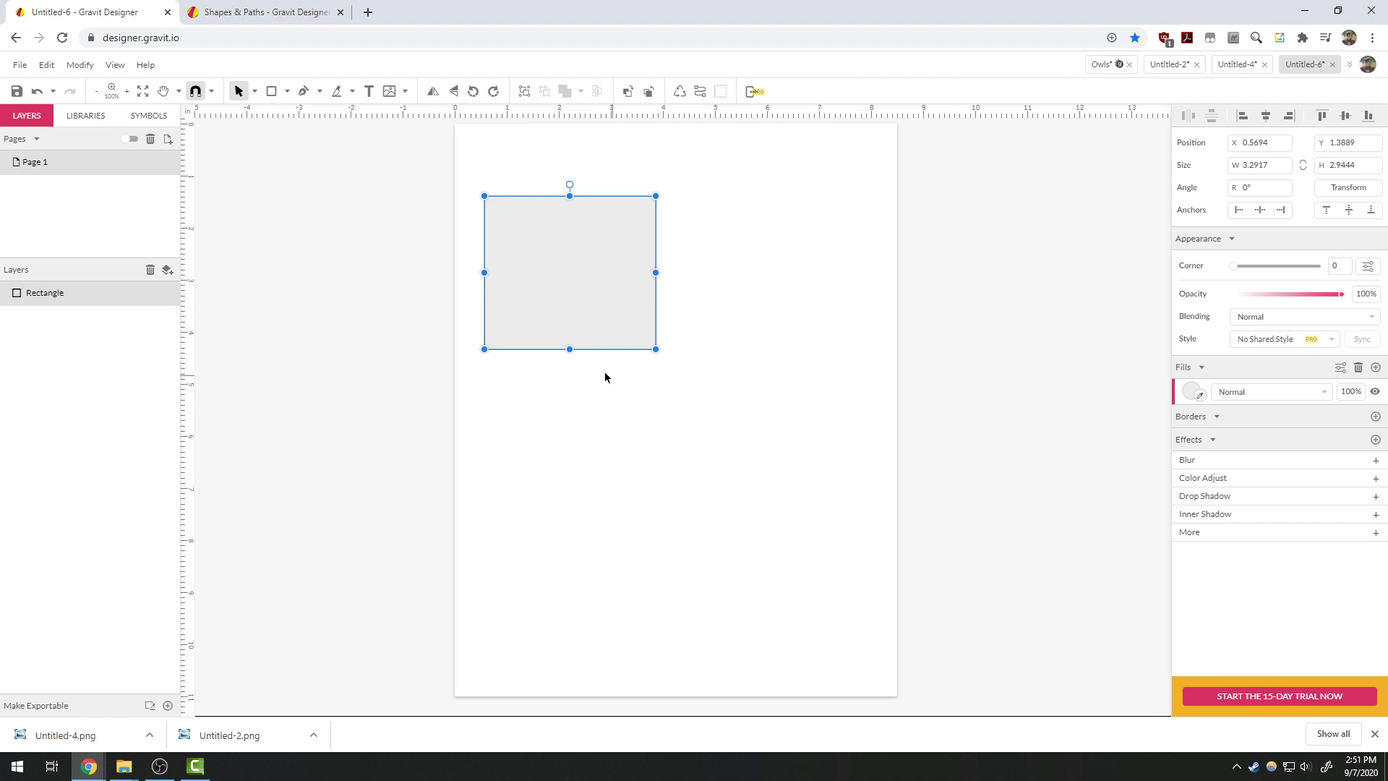
click(287, 91)
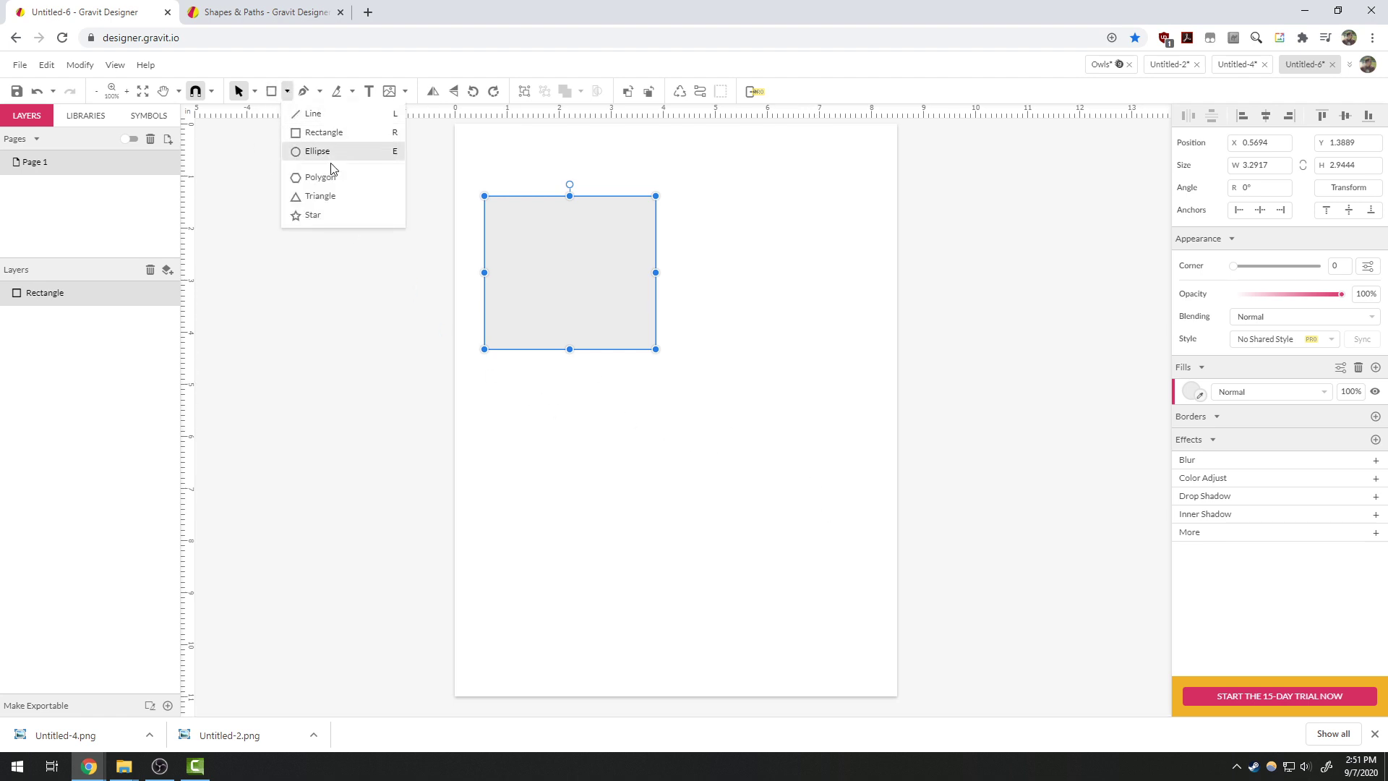
click(329, 151)
drag(695, 284, 862, 451)
click(287, 91)
click(319, 192)
drag(568, 463, 478, 390)
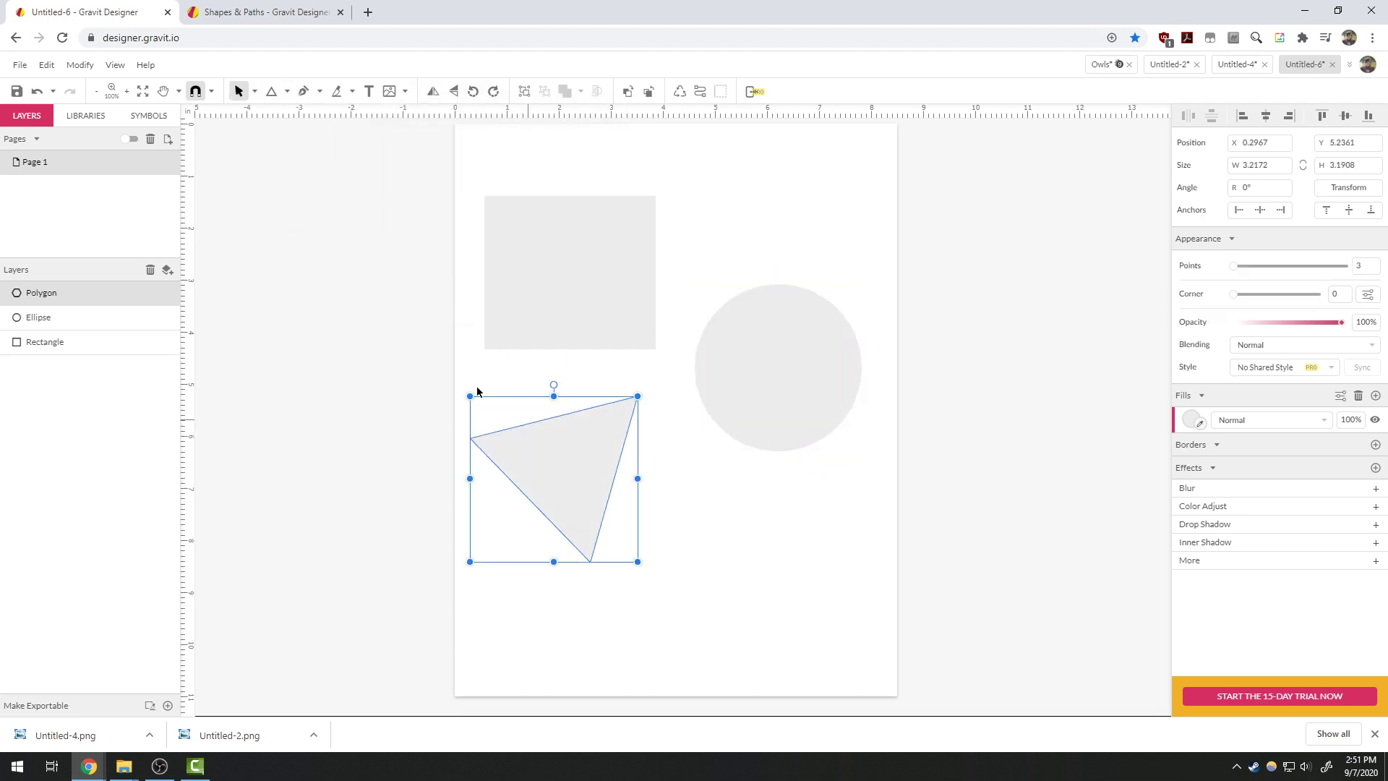
Fill the triangle red and the circle blue.
click(1188, 425)
drag(1278, 479, 1370, 458)
click(713, 419)
click(1191, 426)
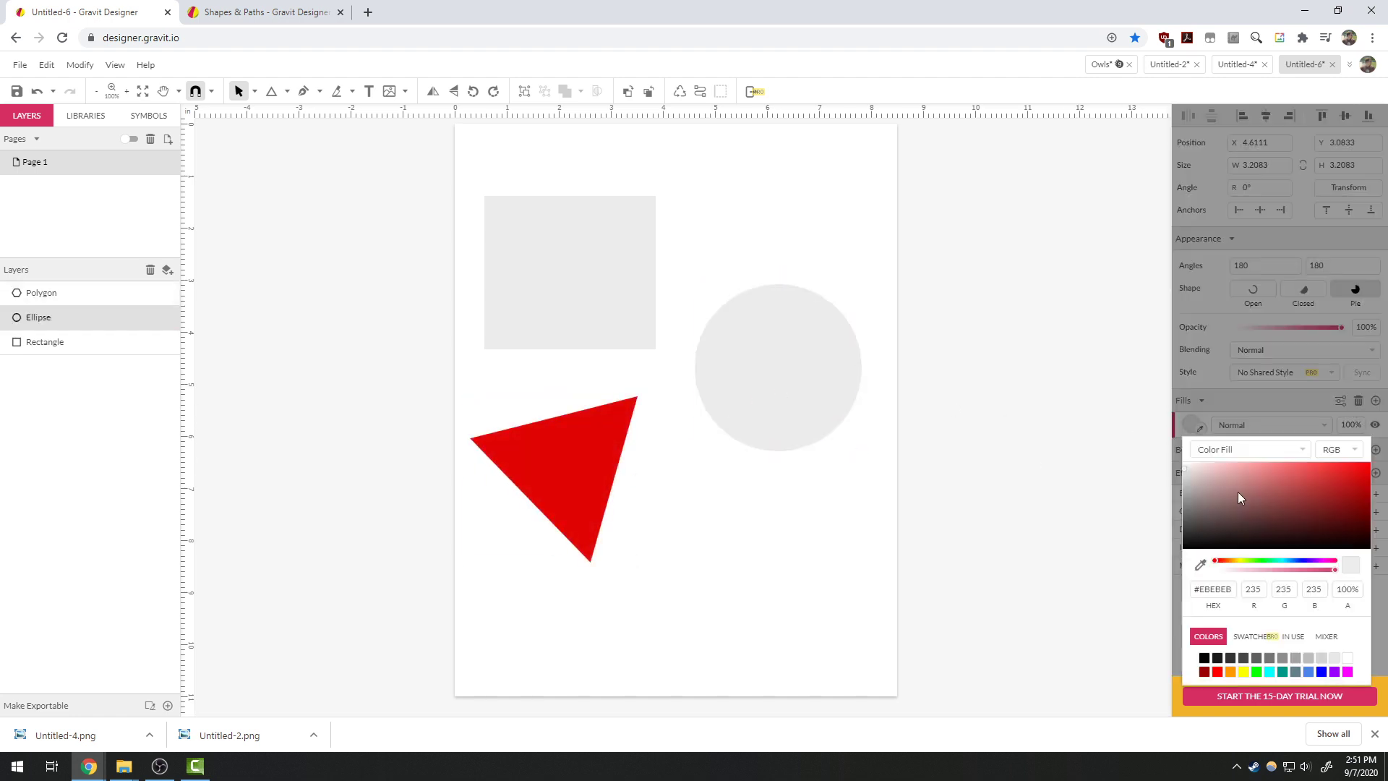
click(1322, 671)
click(775, 522)
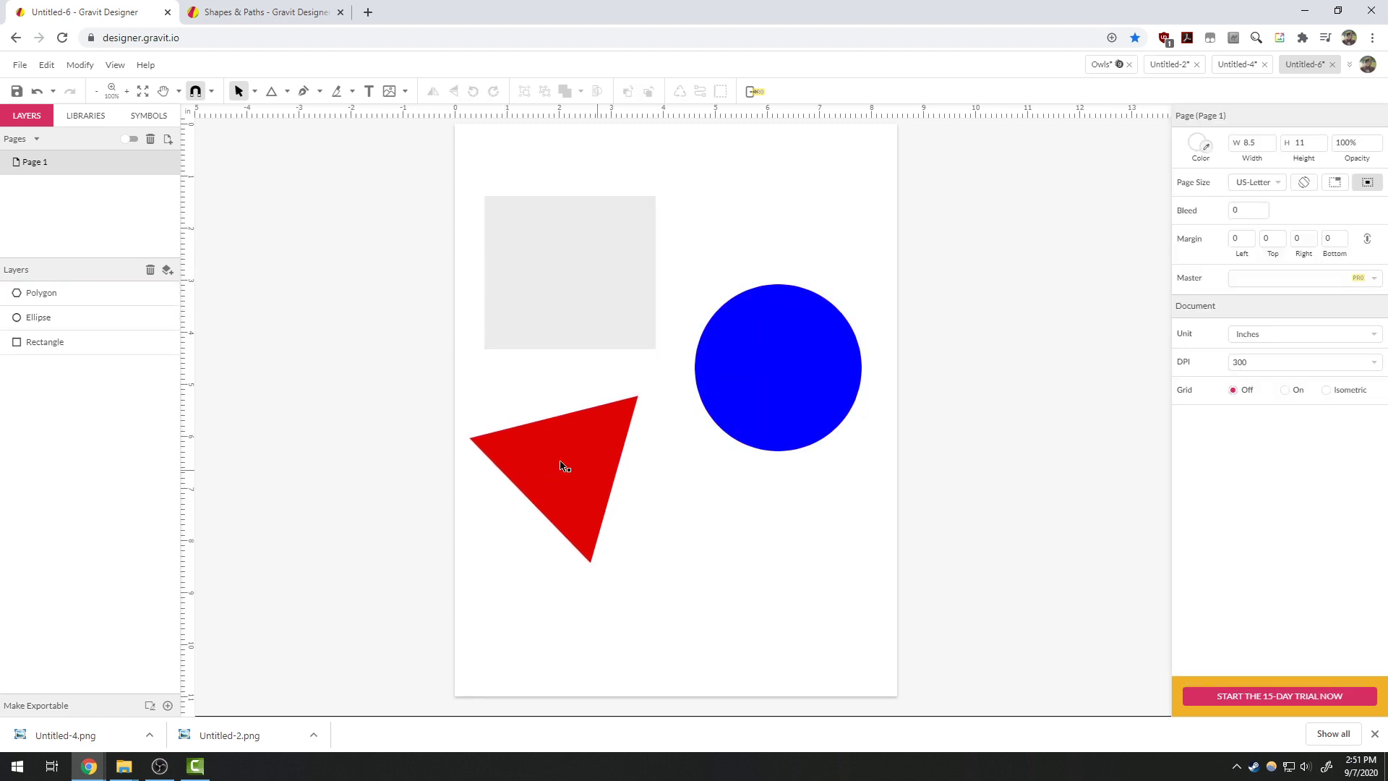
Move the red triangle up-right toward the circle and select all three shapes.
drag(587, 471, 627, 437)
click(768, 519)
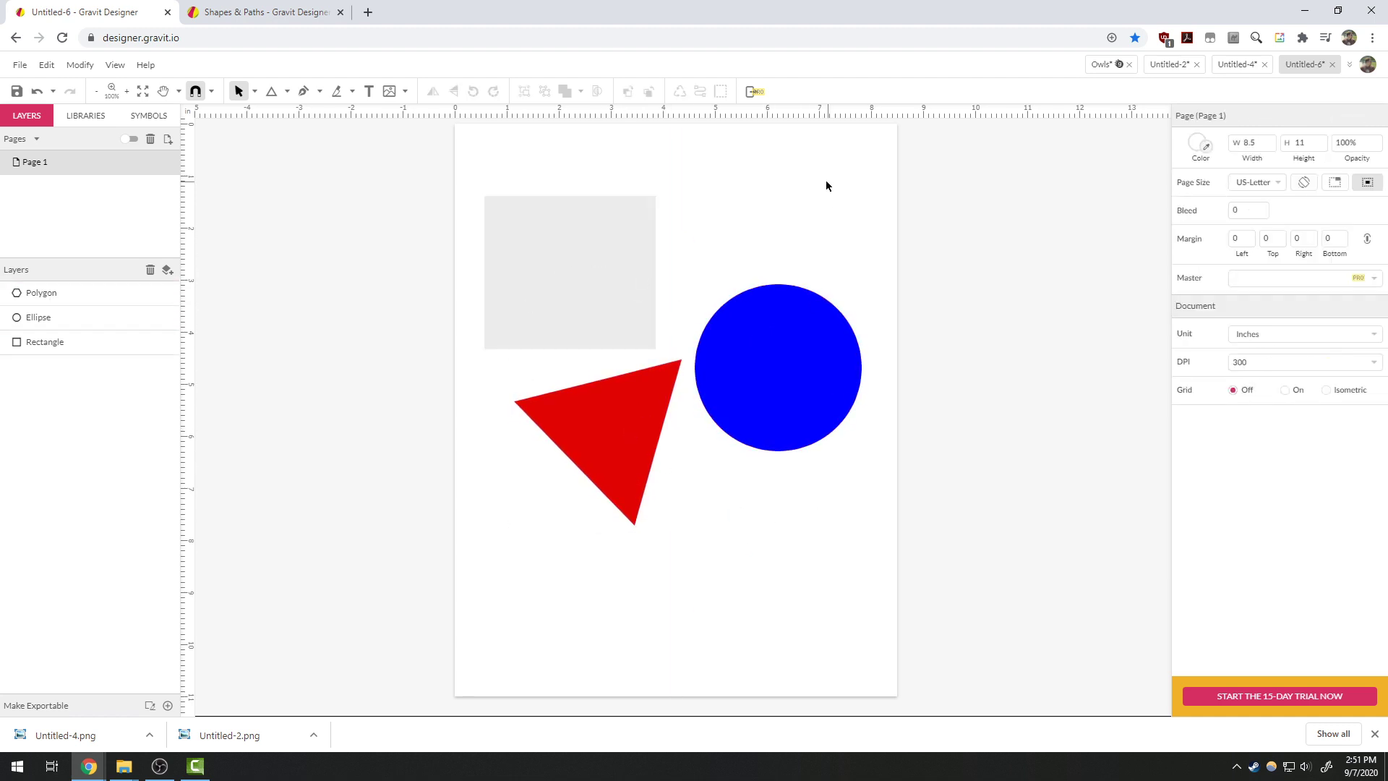
drag(828, 182, 547, 445)
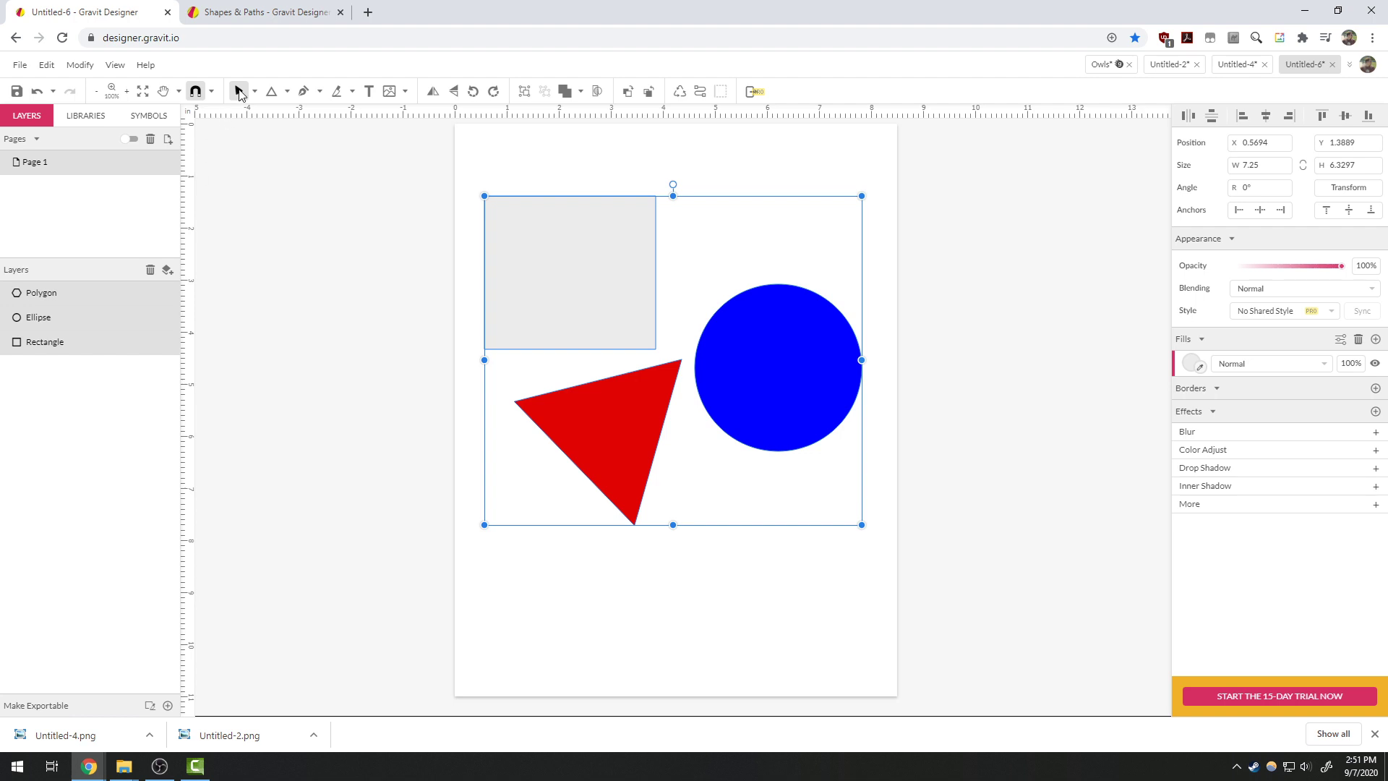
Group the three shapes, then expand and collapse the group in Layers.
click(524, 92)
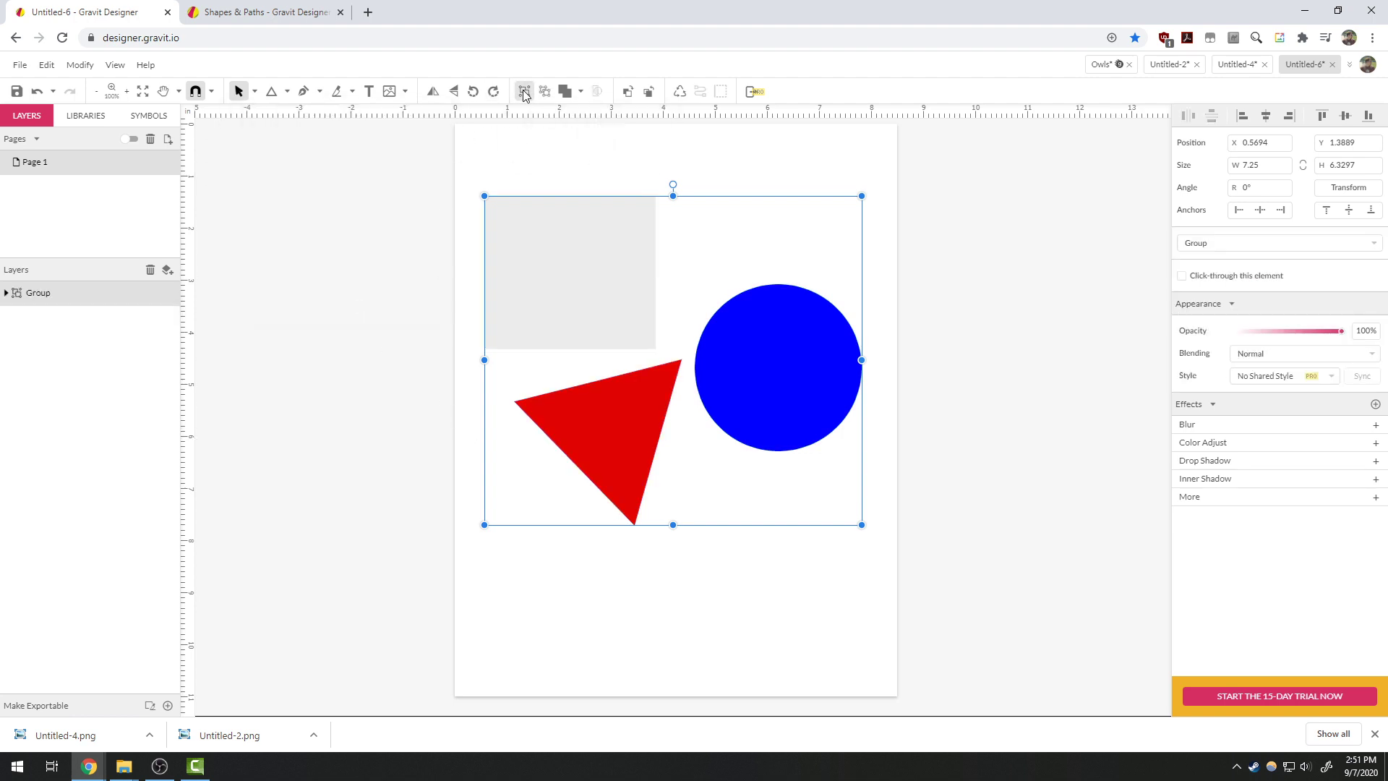
click(7, 293)
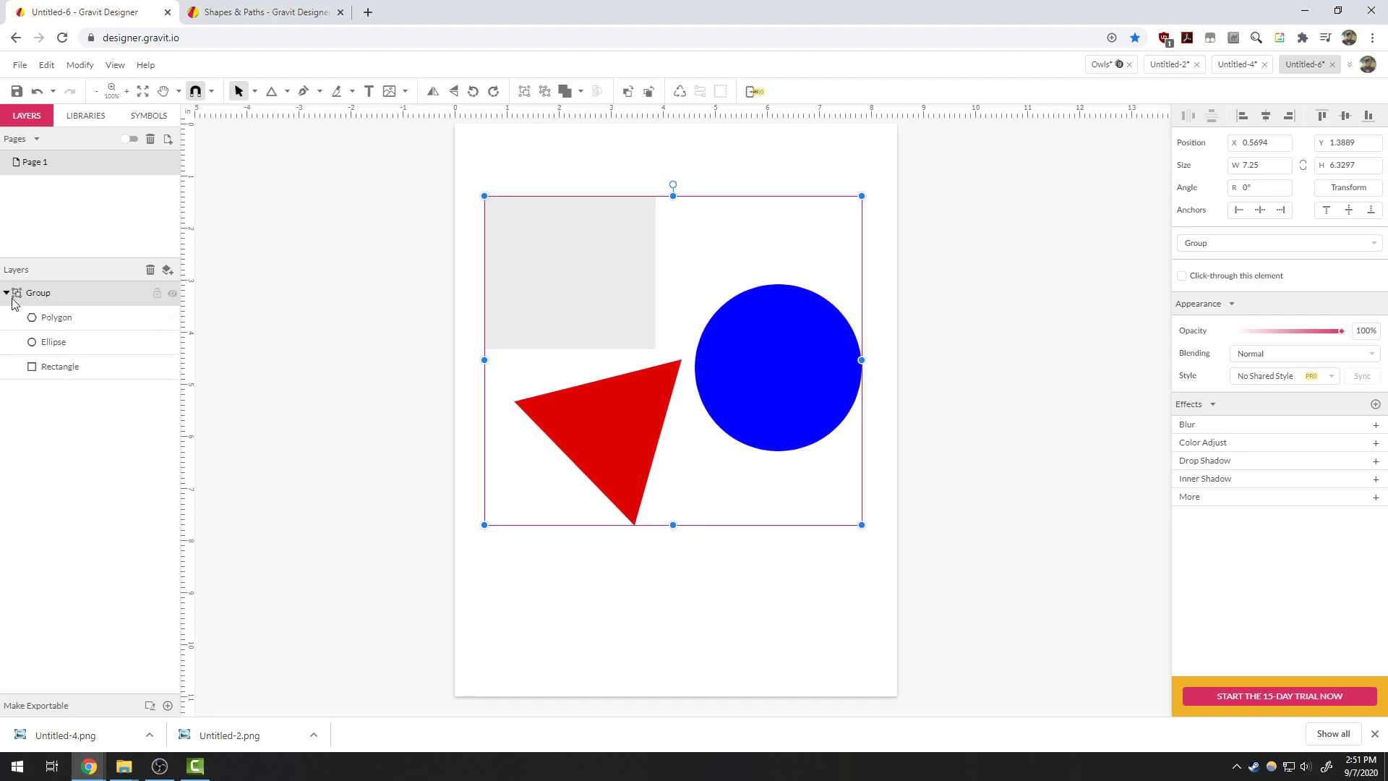
click(6, 292)
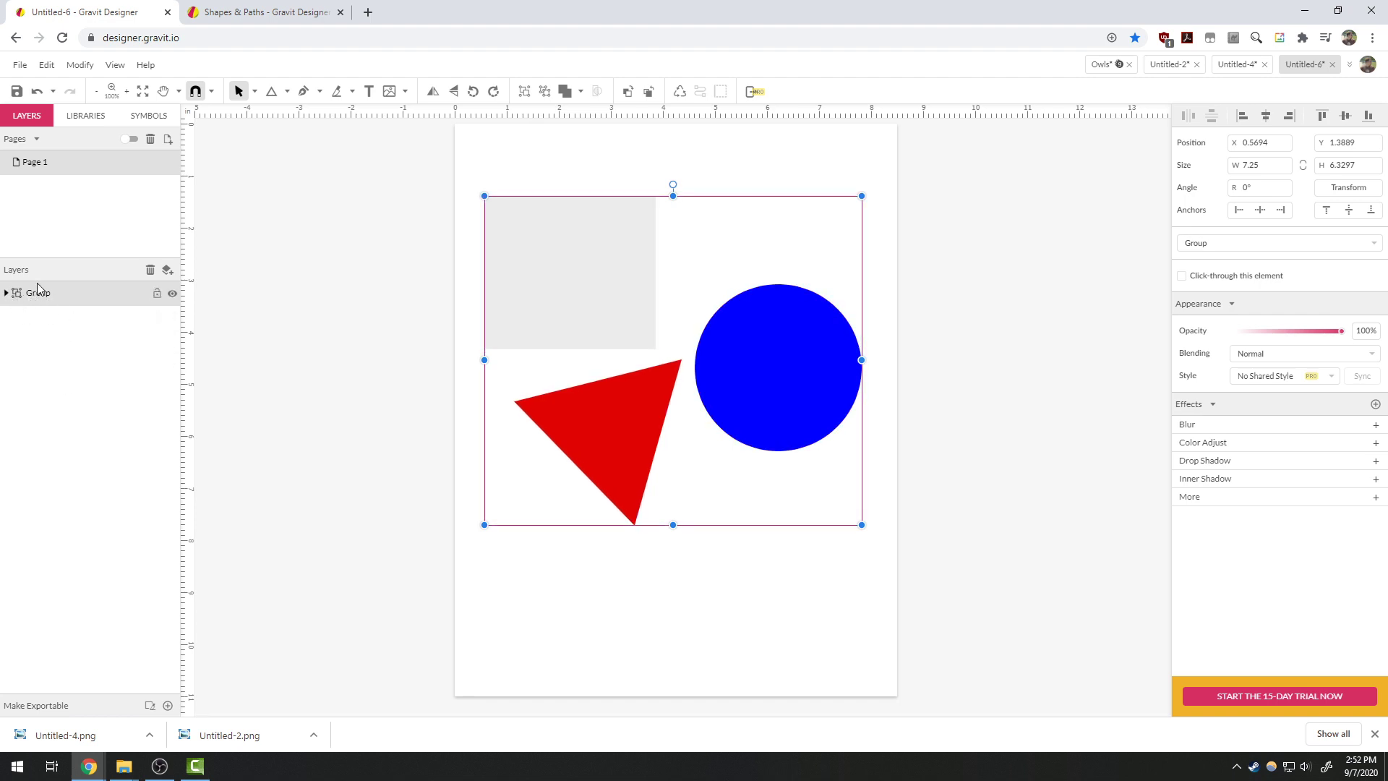
Rotate the group about 53.5° from a corner handle, then shift it up and right.
click(671, 601)
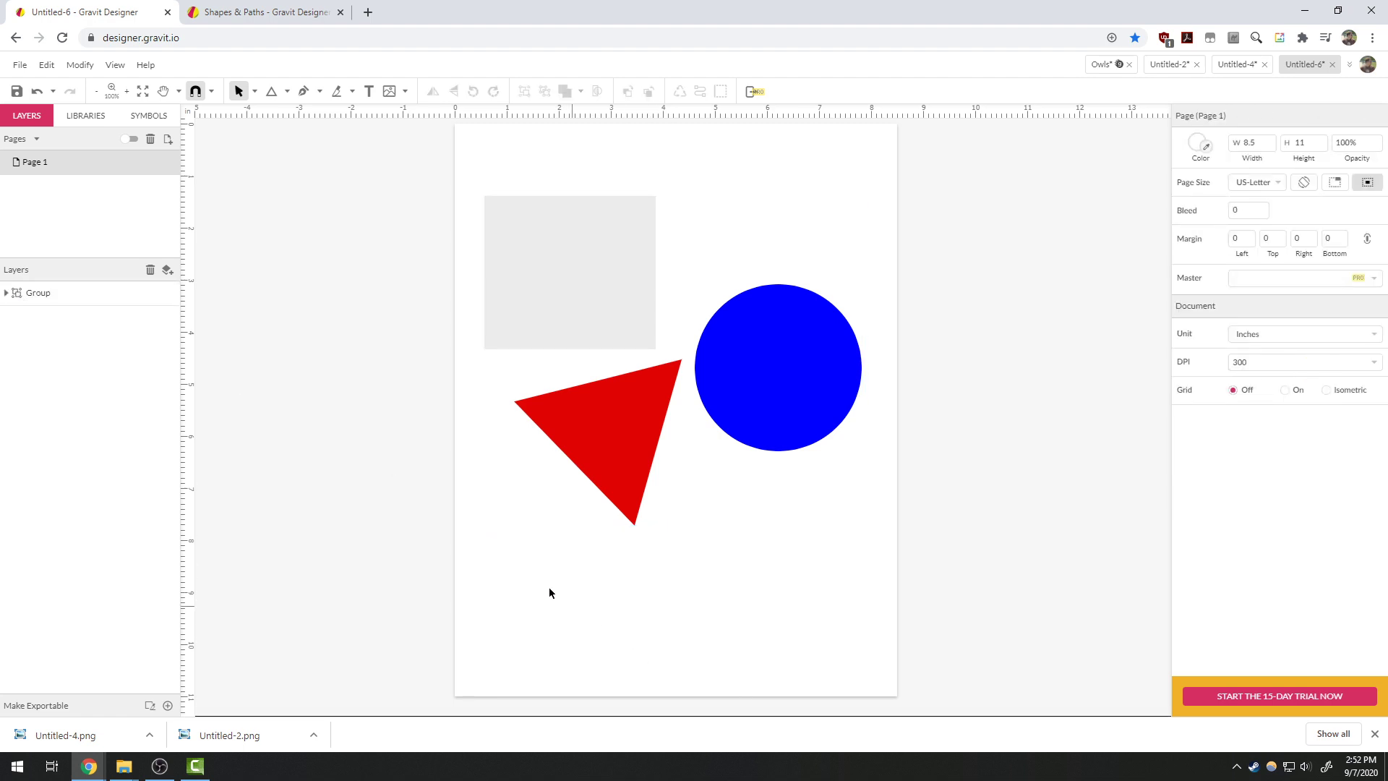
drag(542, 273, 607, 273)
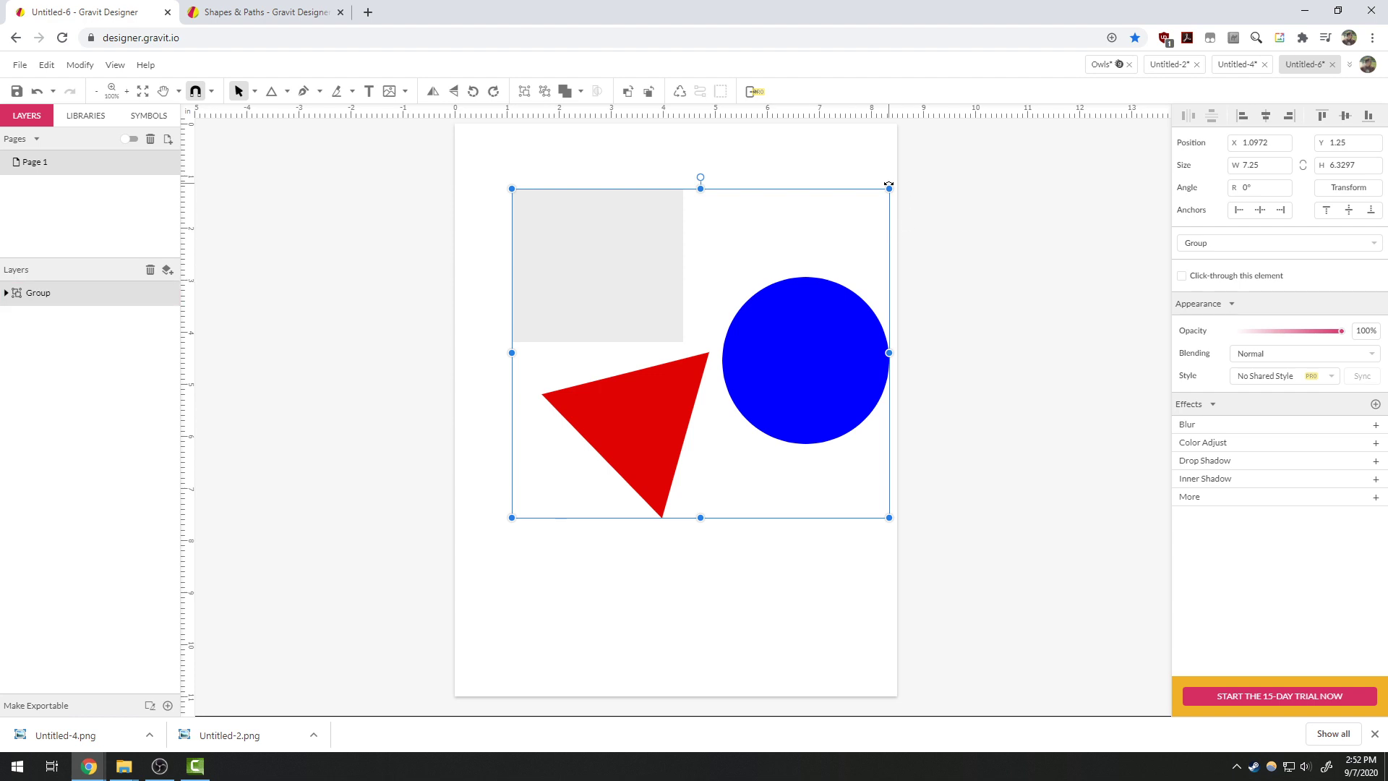
drag(886, 200, 886, 339)
key(ctrl+z)
drag(892, 189, 628, 217)
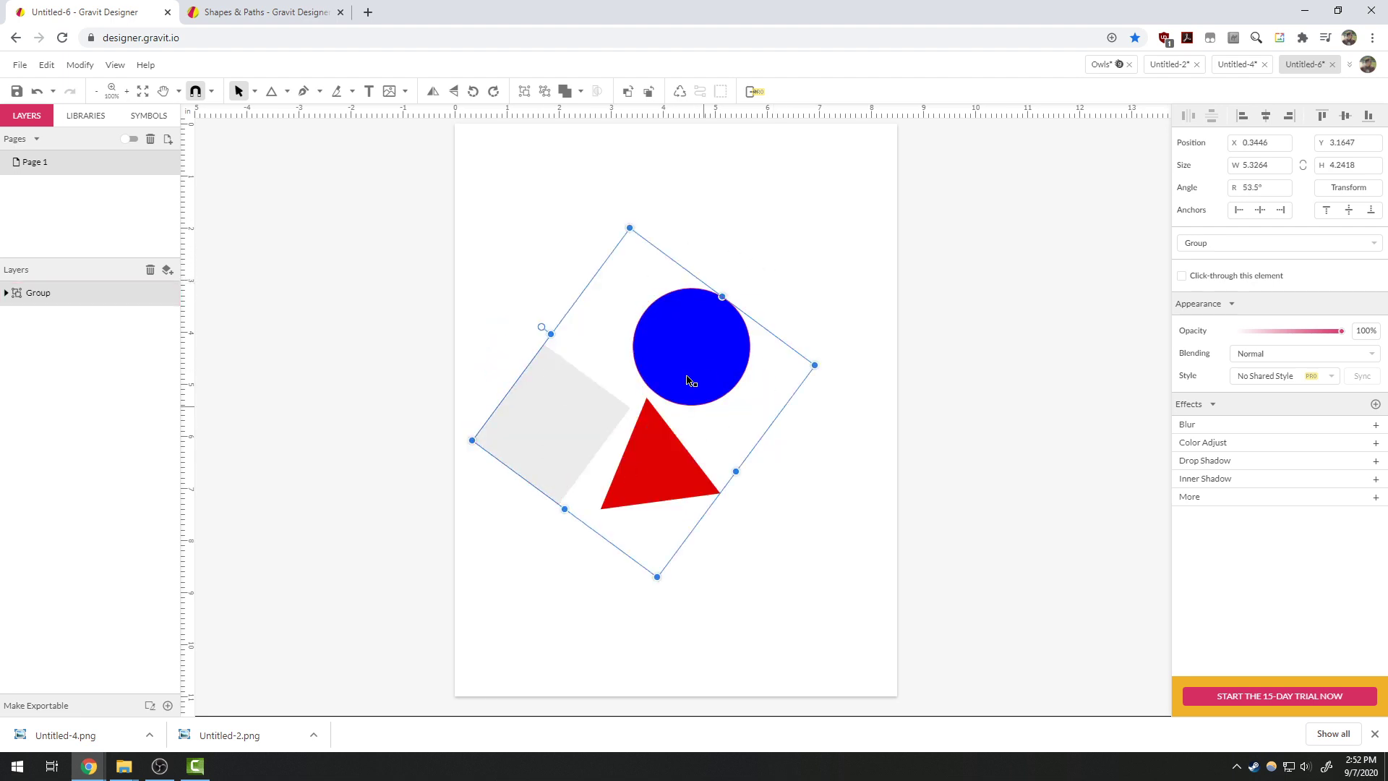
drag(566, 390, 621, 349)
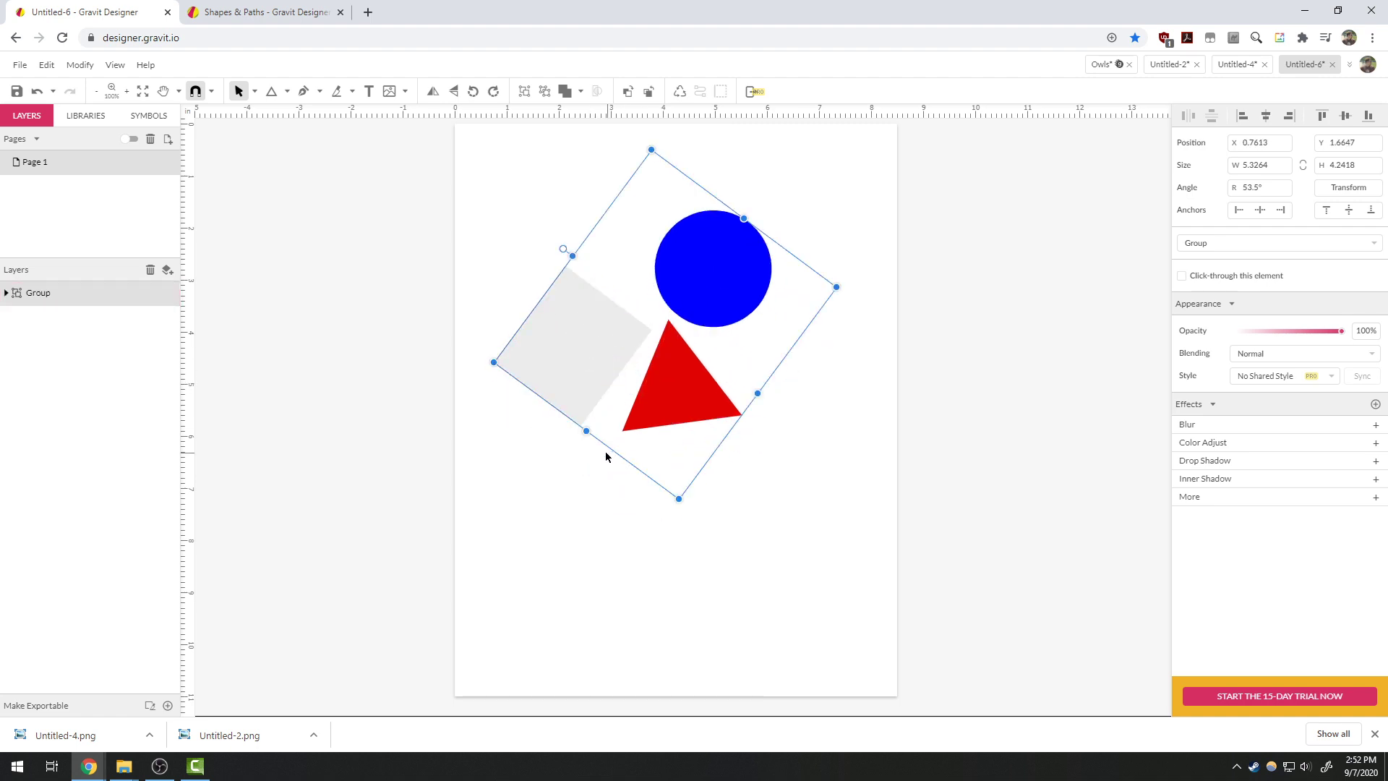
Delete the group and draw a new rectangle in the upper middle of the page.
key(Delete)
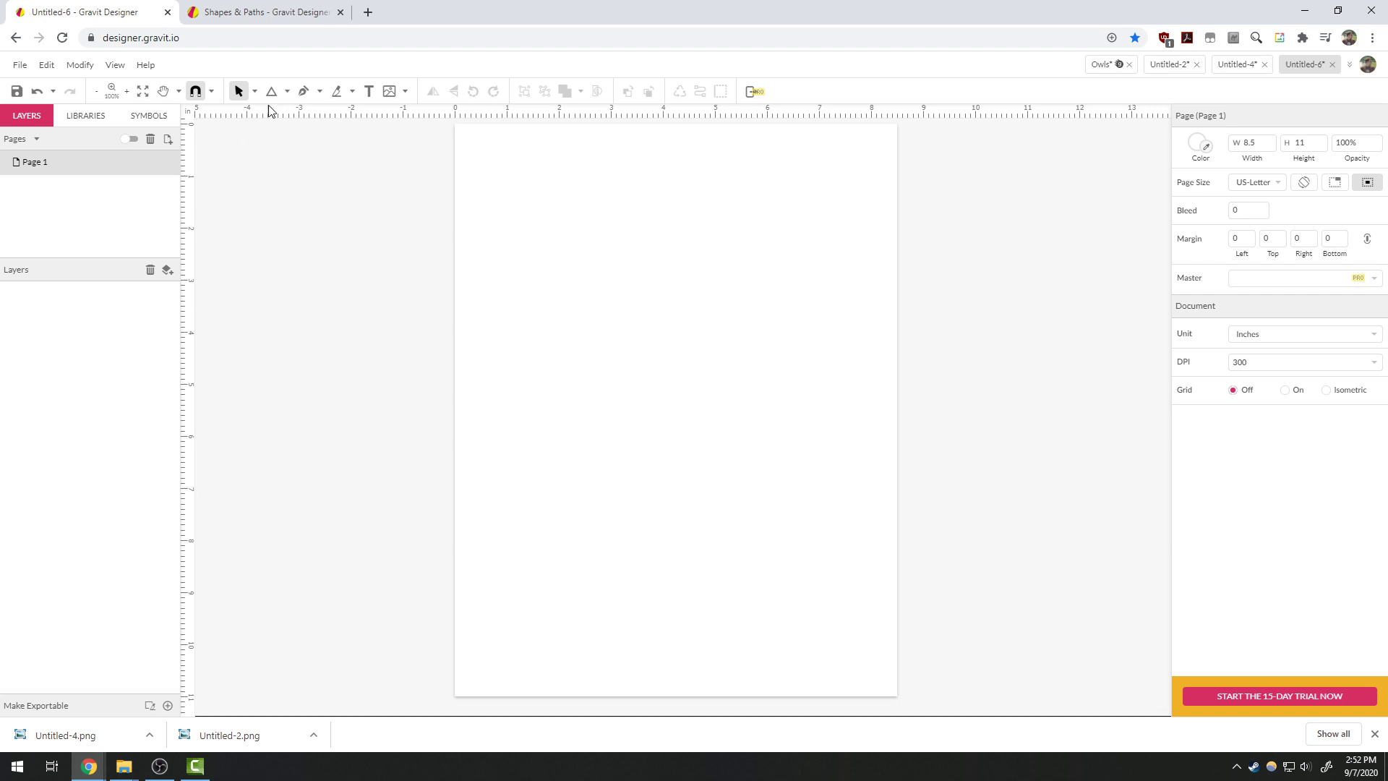
click(287, 91)
click(322, 131)
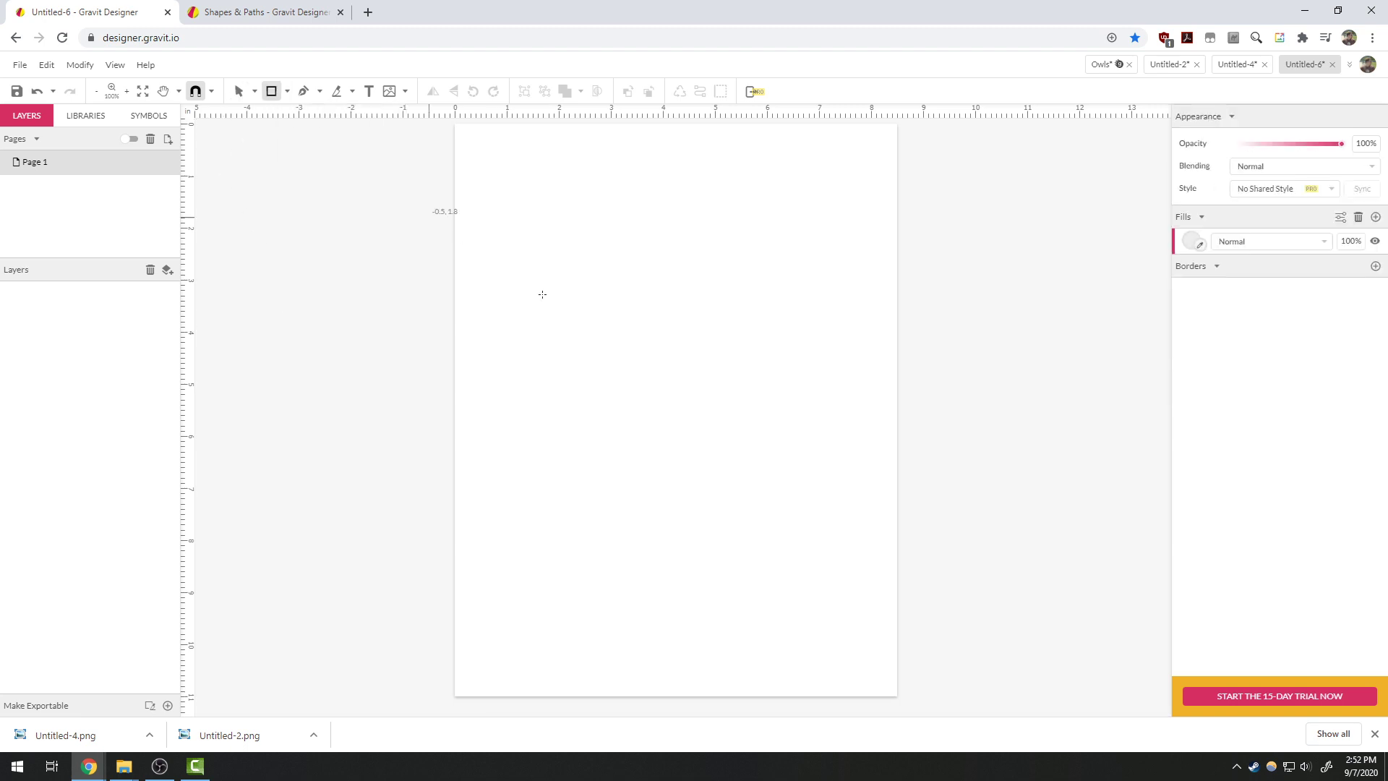
drag(523, 221, 717, 392)
Draw a triangle, fill it red, and position it over the rectangle's lower-right corner.
click(287, 91)
click(325, 193)
mouse_move(592, 480)
mouse_down()
mouse_move(689, 439)
mouse_move(783, 357)
mouse_move(622, 350)
mouse_move(599, 371)
mouse_up()
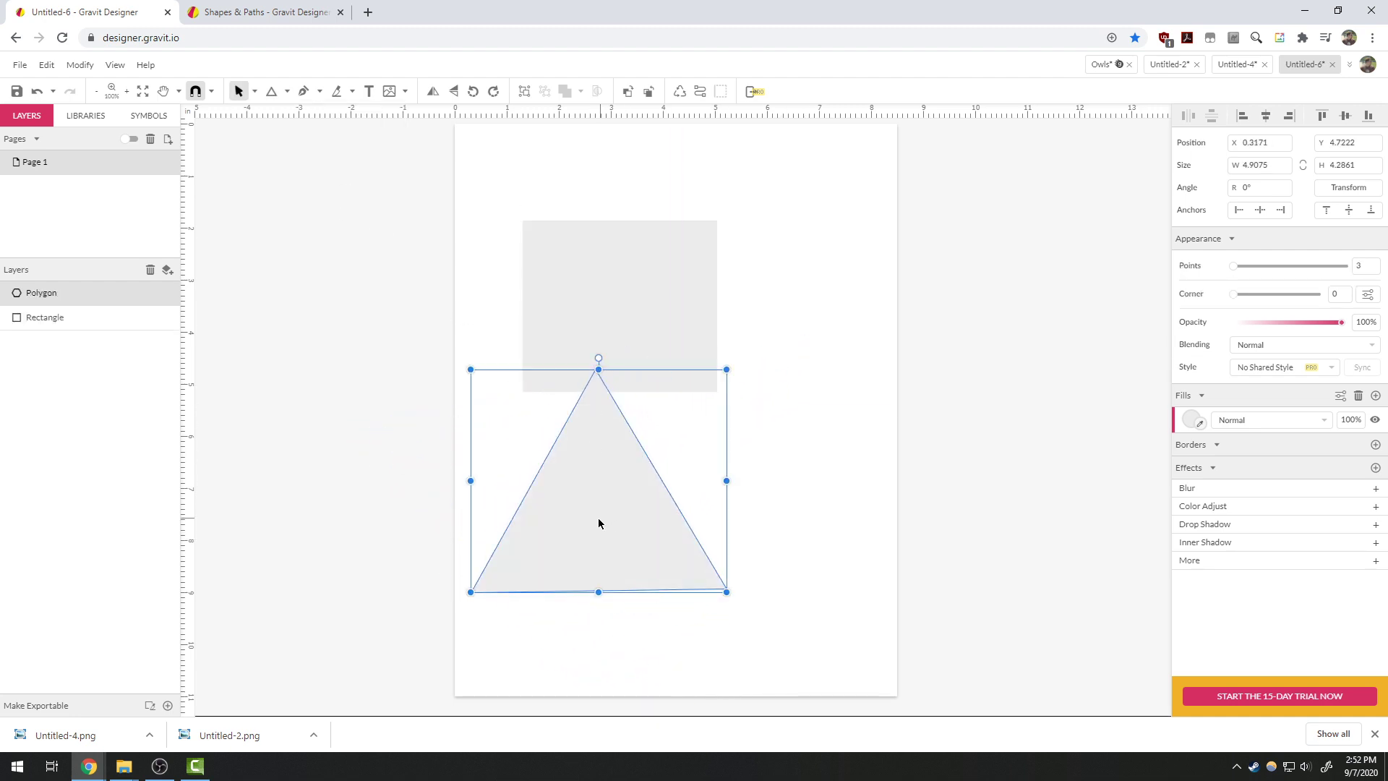
drag(599, 523, 685, 477)
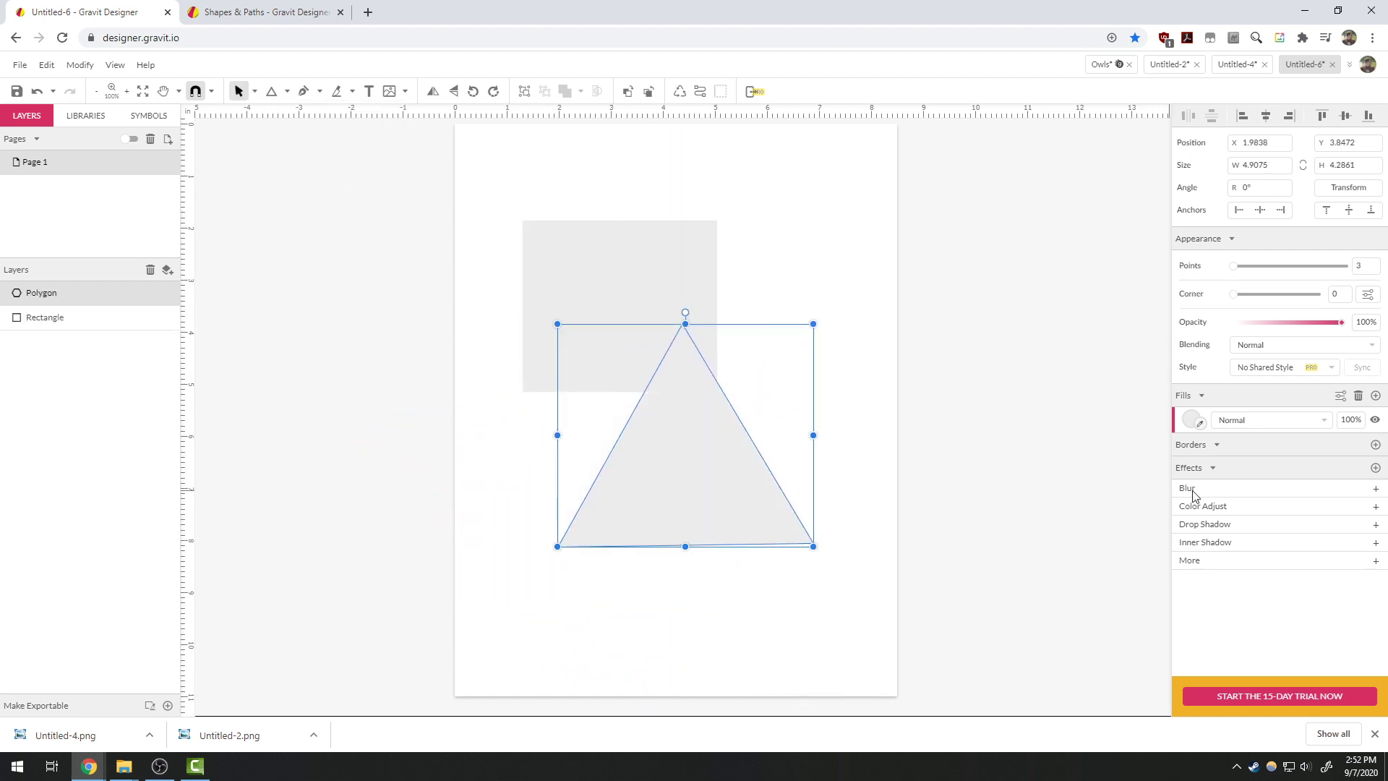
click(1194, 422)
click(1339, 487)
click(682, 486)
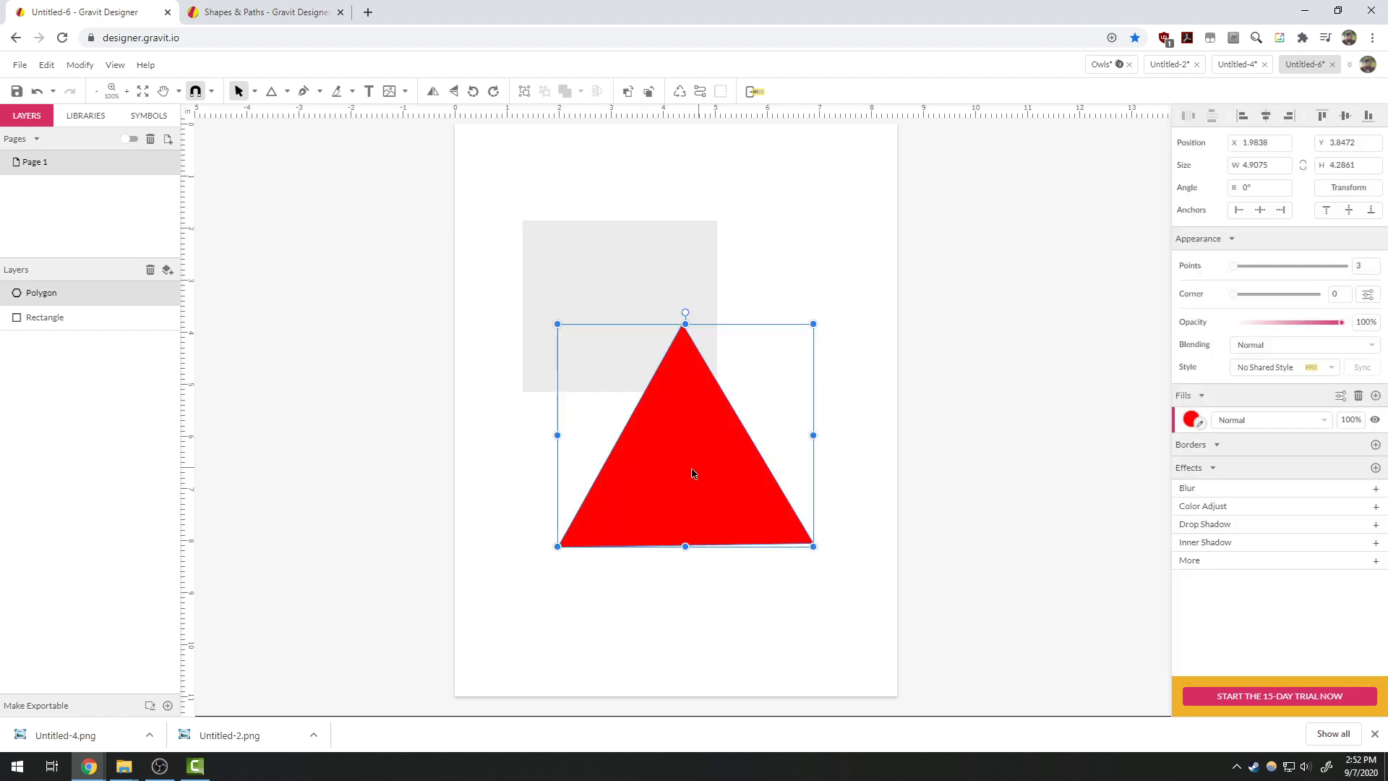
drag(681, 485, 712, 390)
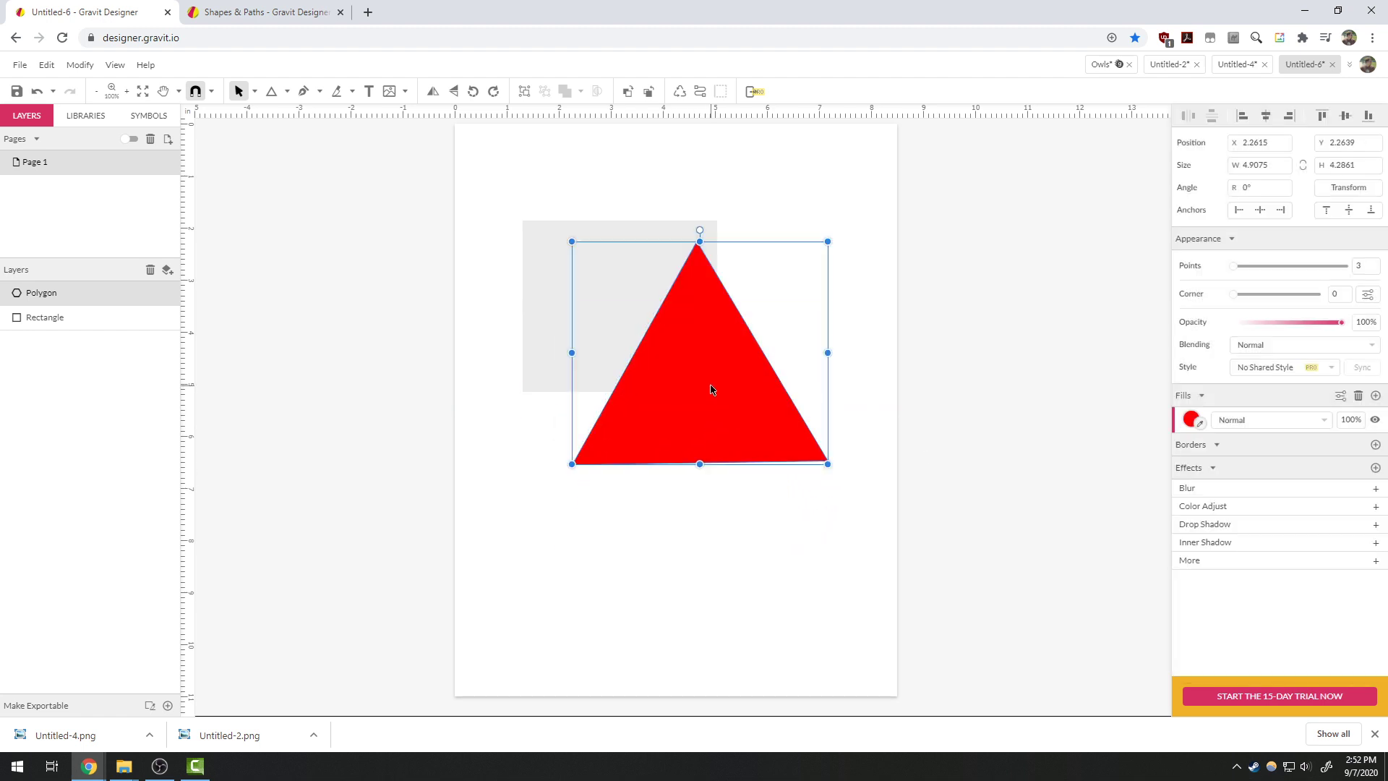
click(752, 200)
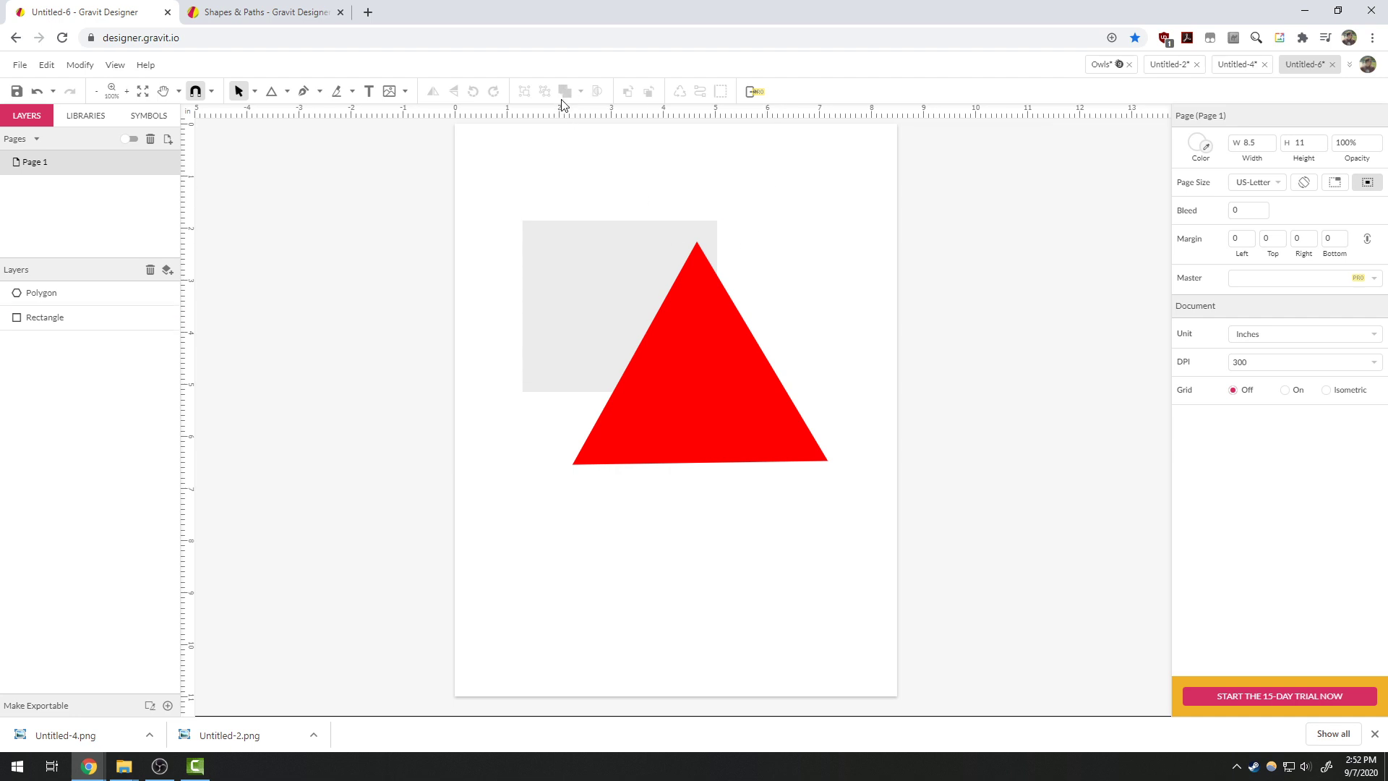
Select the rectangle and triangle and combine them with the Union boolean operation.
drag(795, 179, 530, 507)
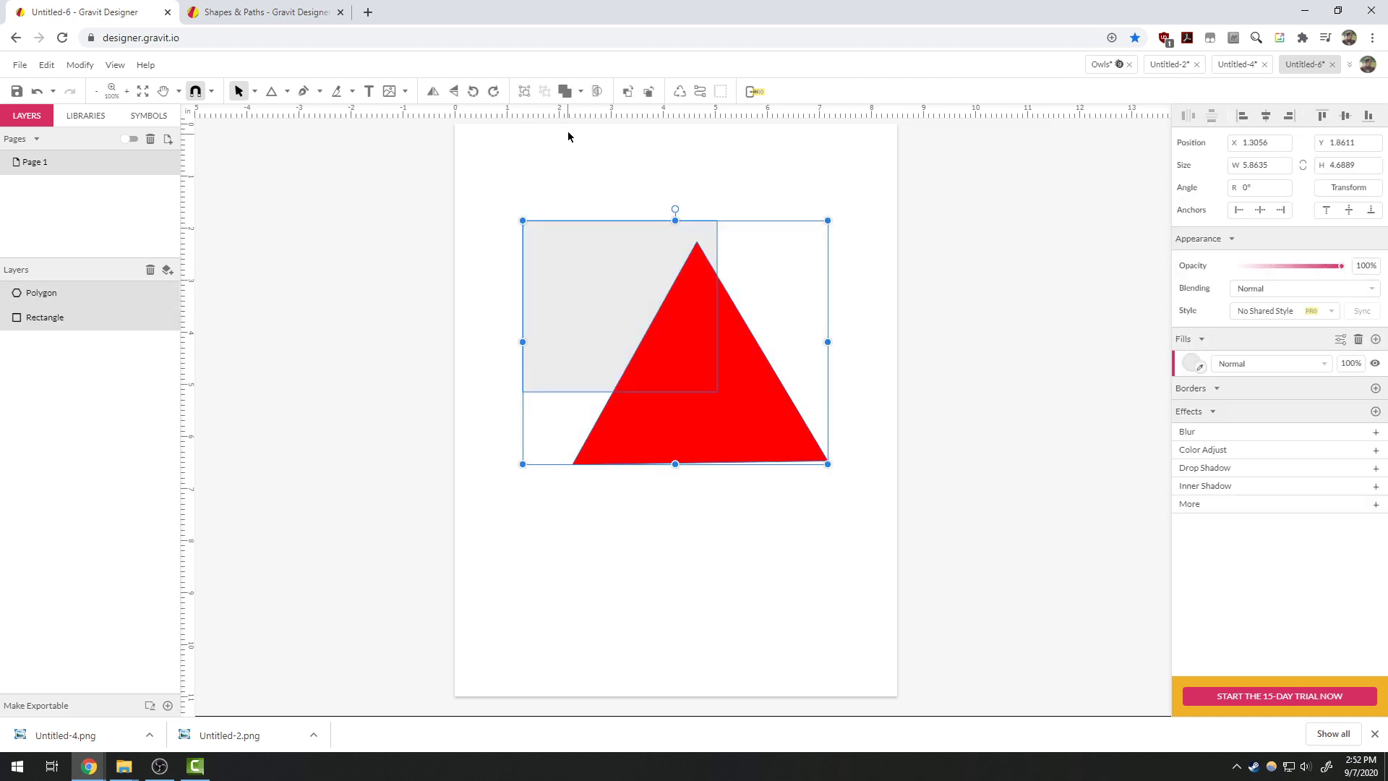
click(581, 92)
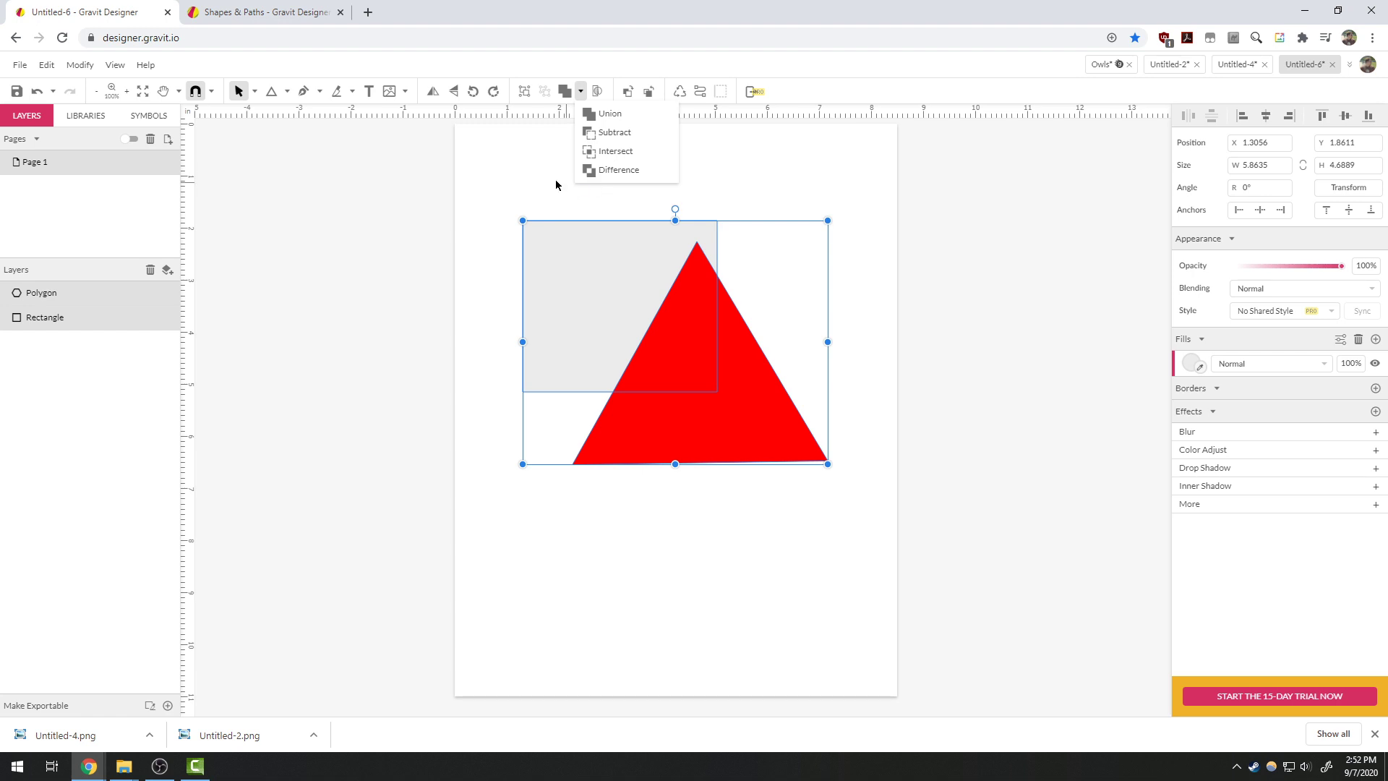
click(588, 118)
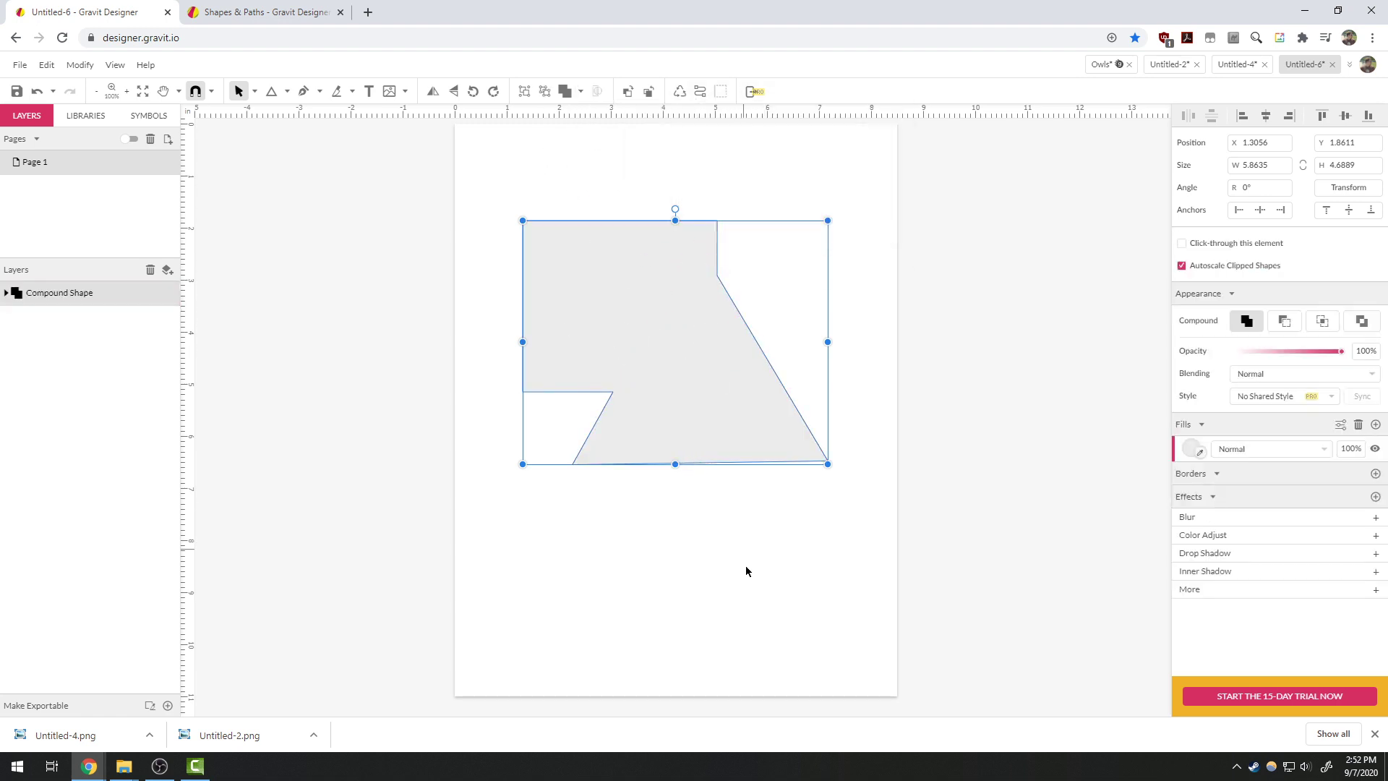
Add a 1pt black border to the gray compound shape.
click(740, 607)
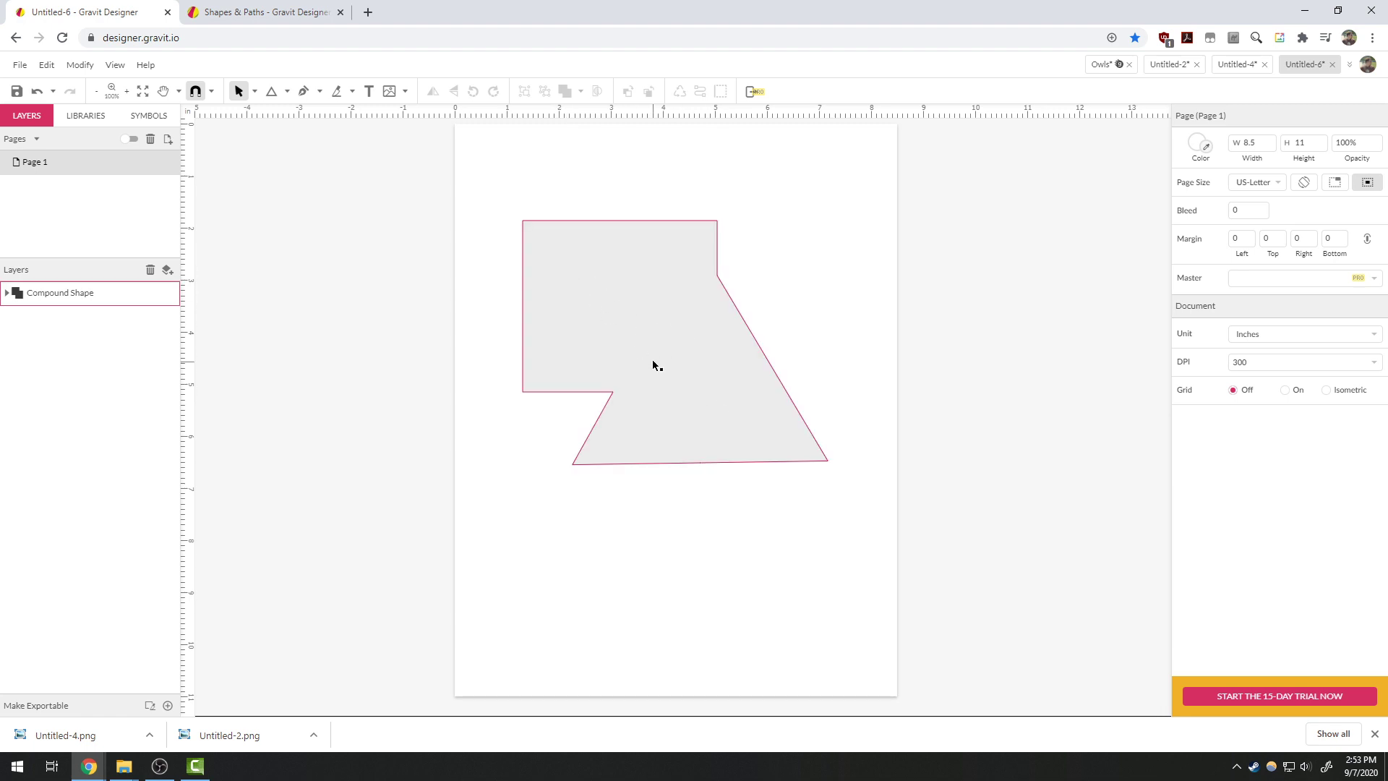
click(616, 307)
click(767, 529)
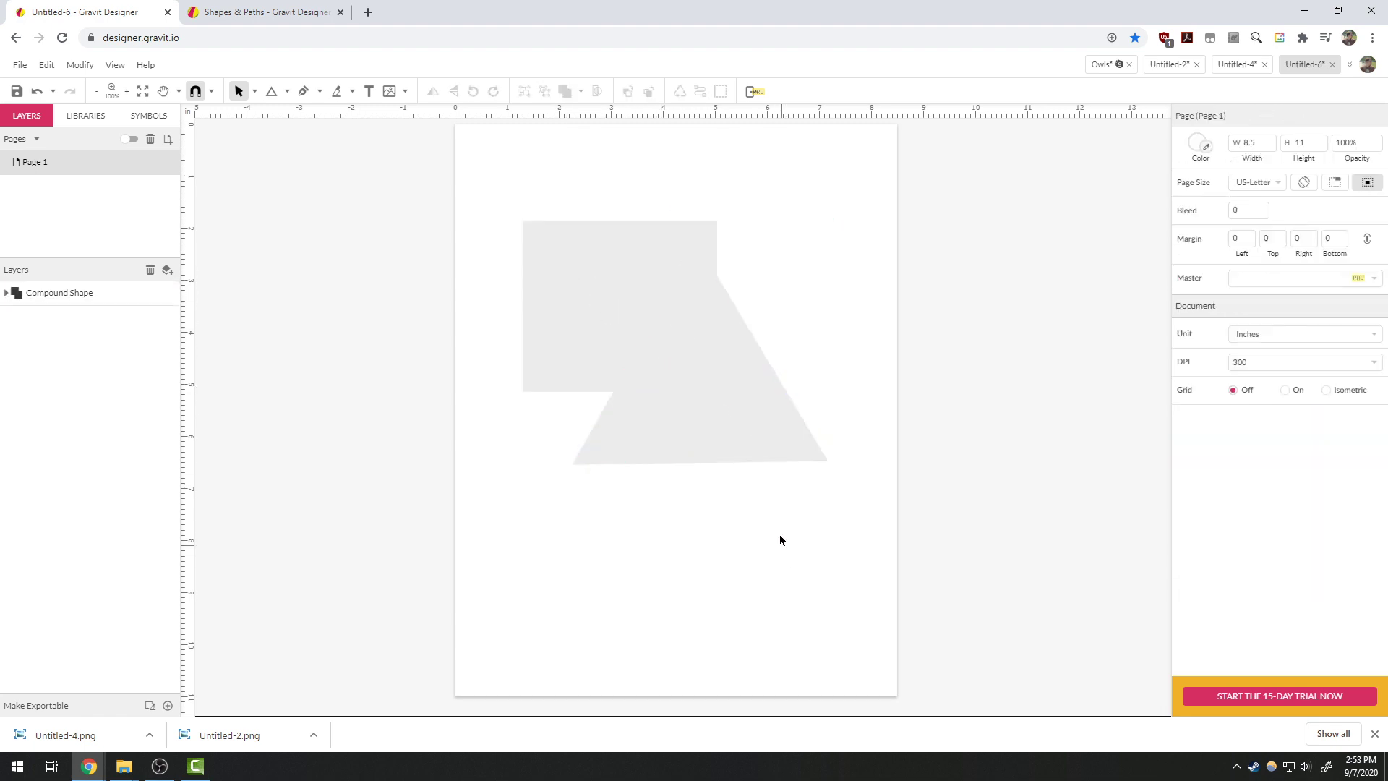
click(738, 394)
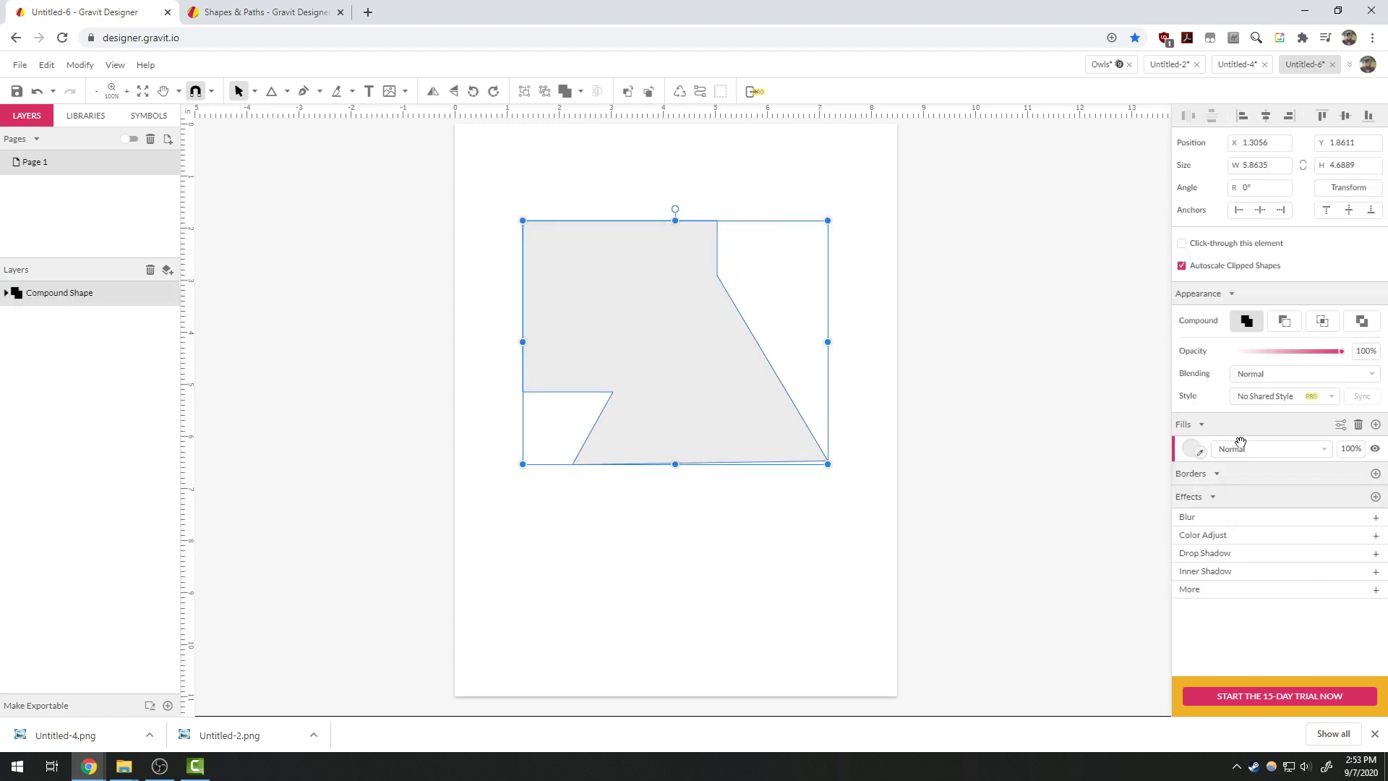
click(1375, 474)
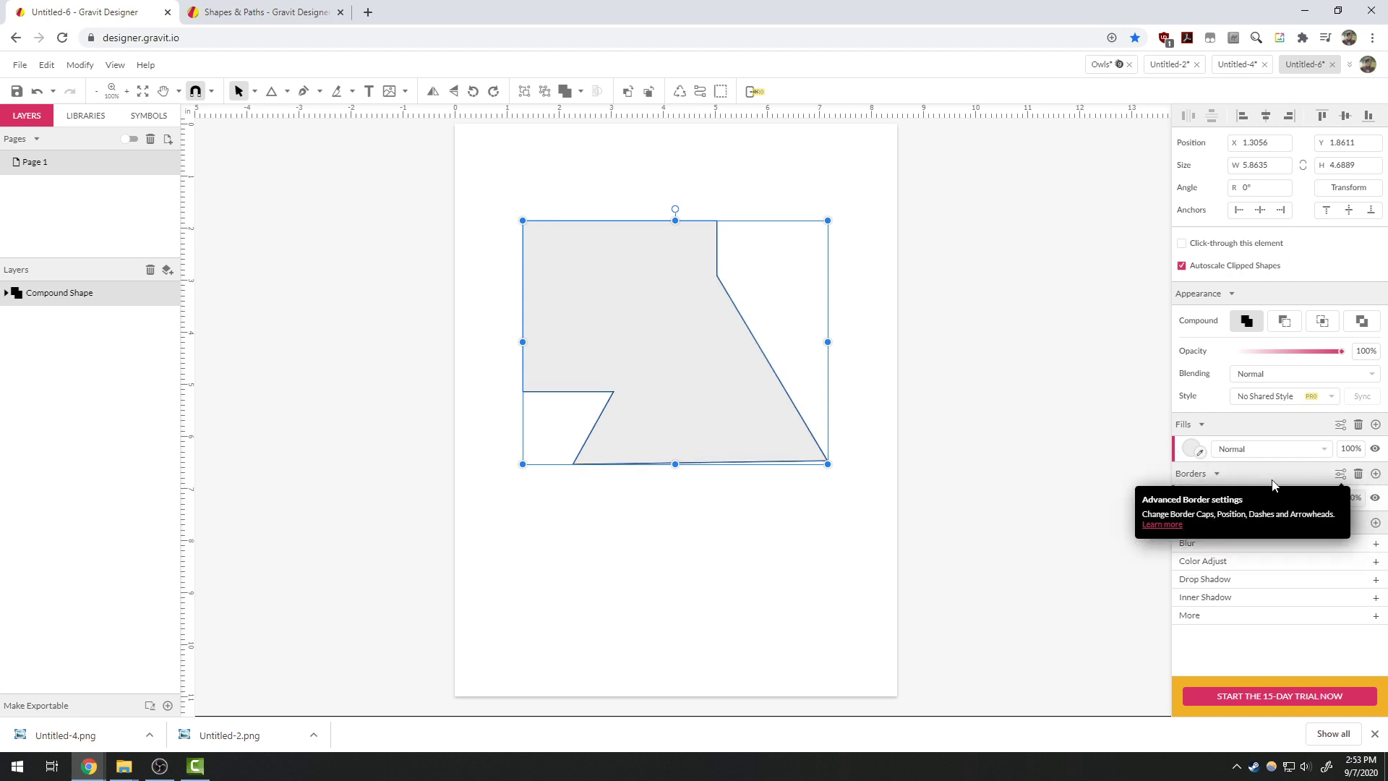
click(810, 556)
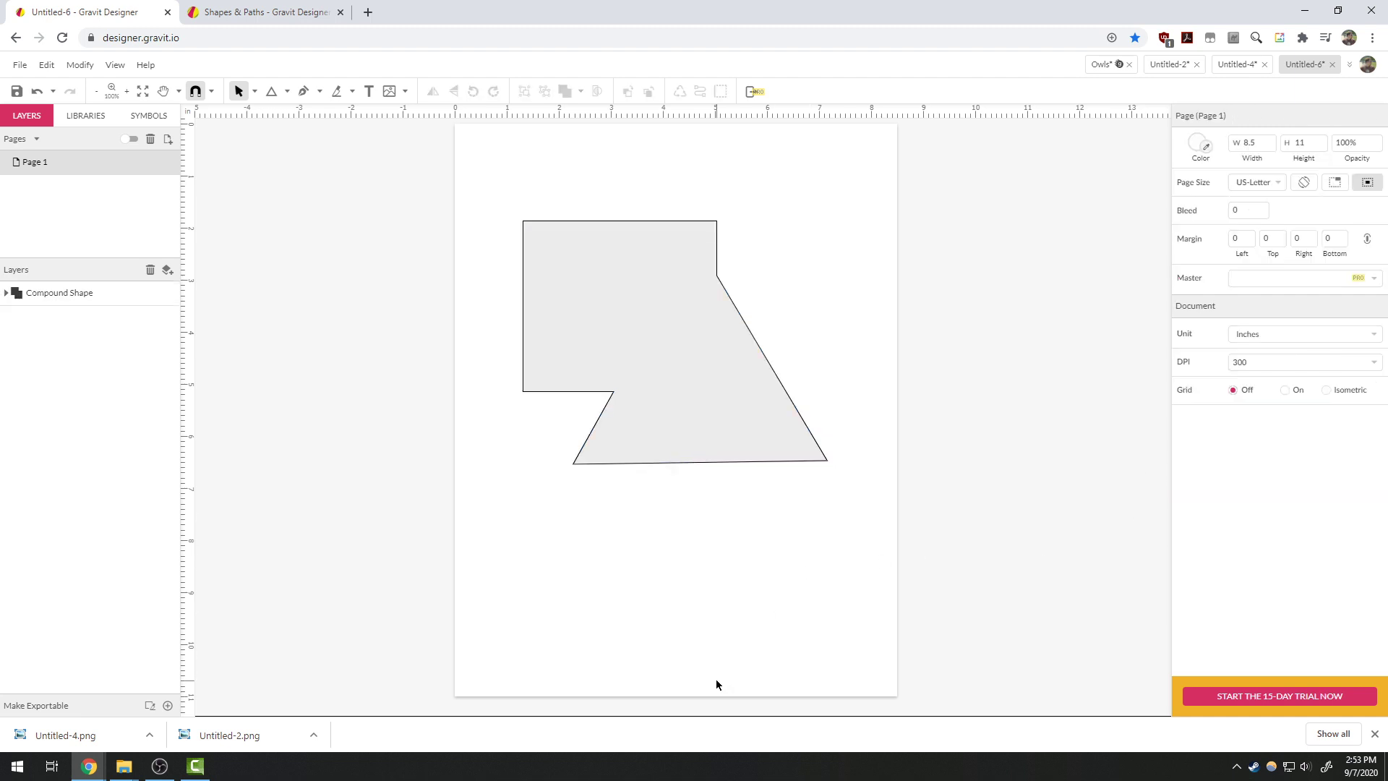
click(662, 346)
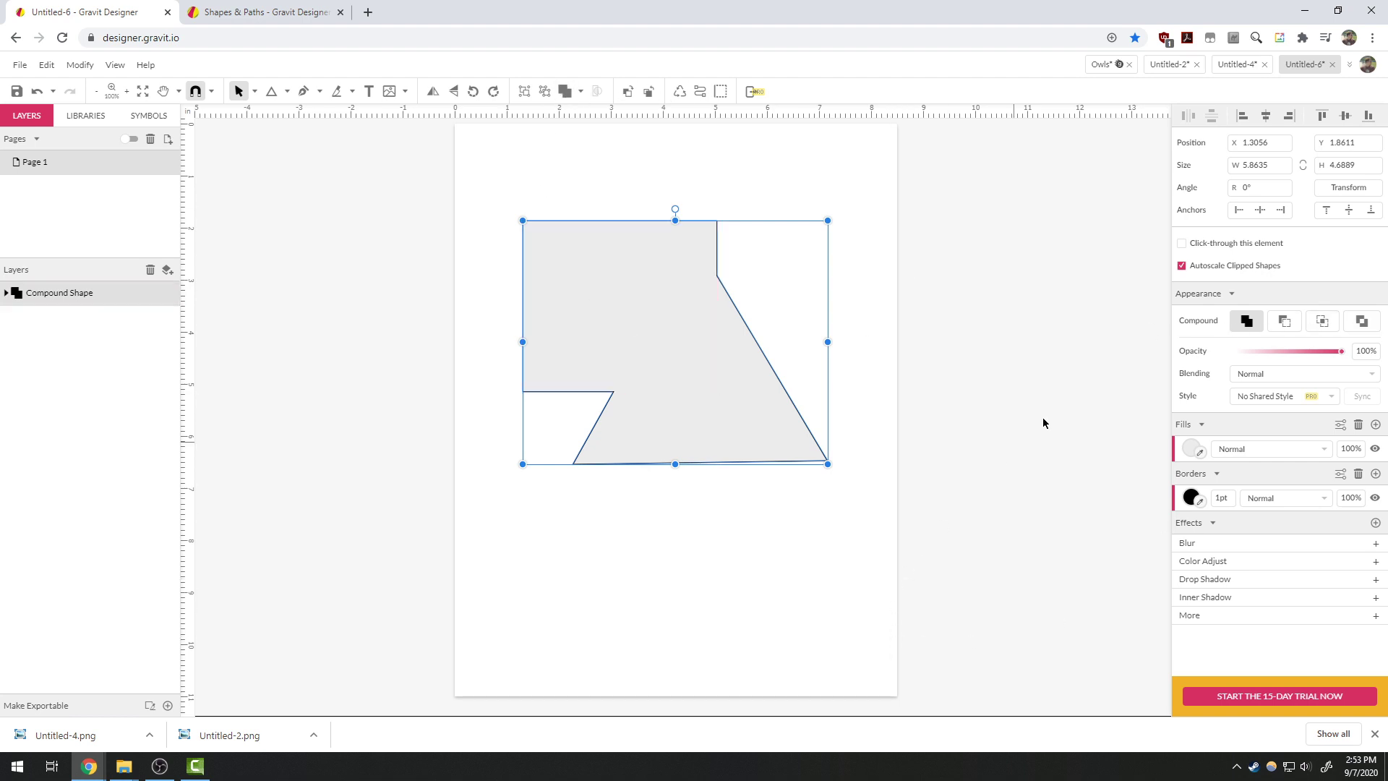
Try Subtract and Intersect, then set the compound shape's mode to Difference.
click(1291, 322)
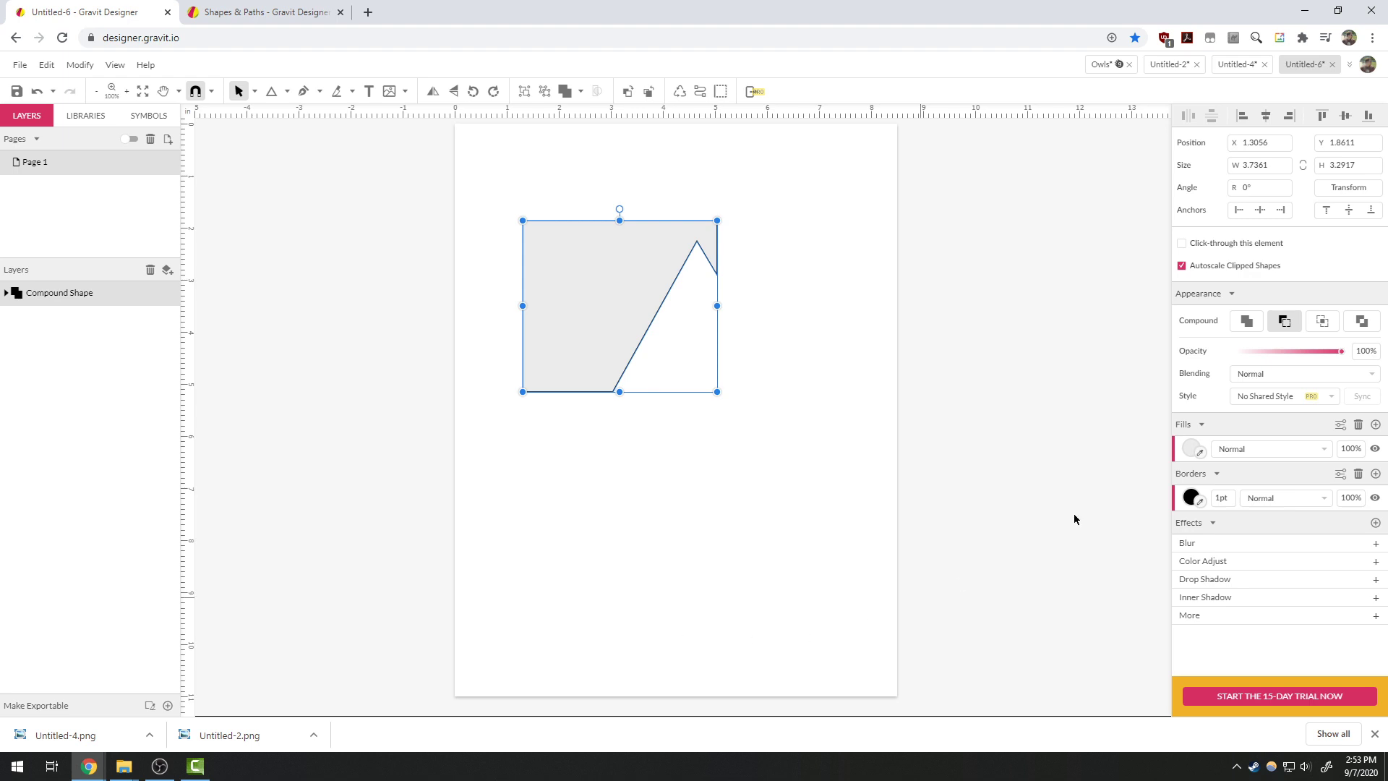
click(1332, 328)
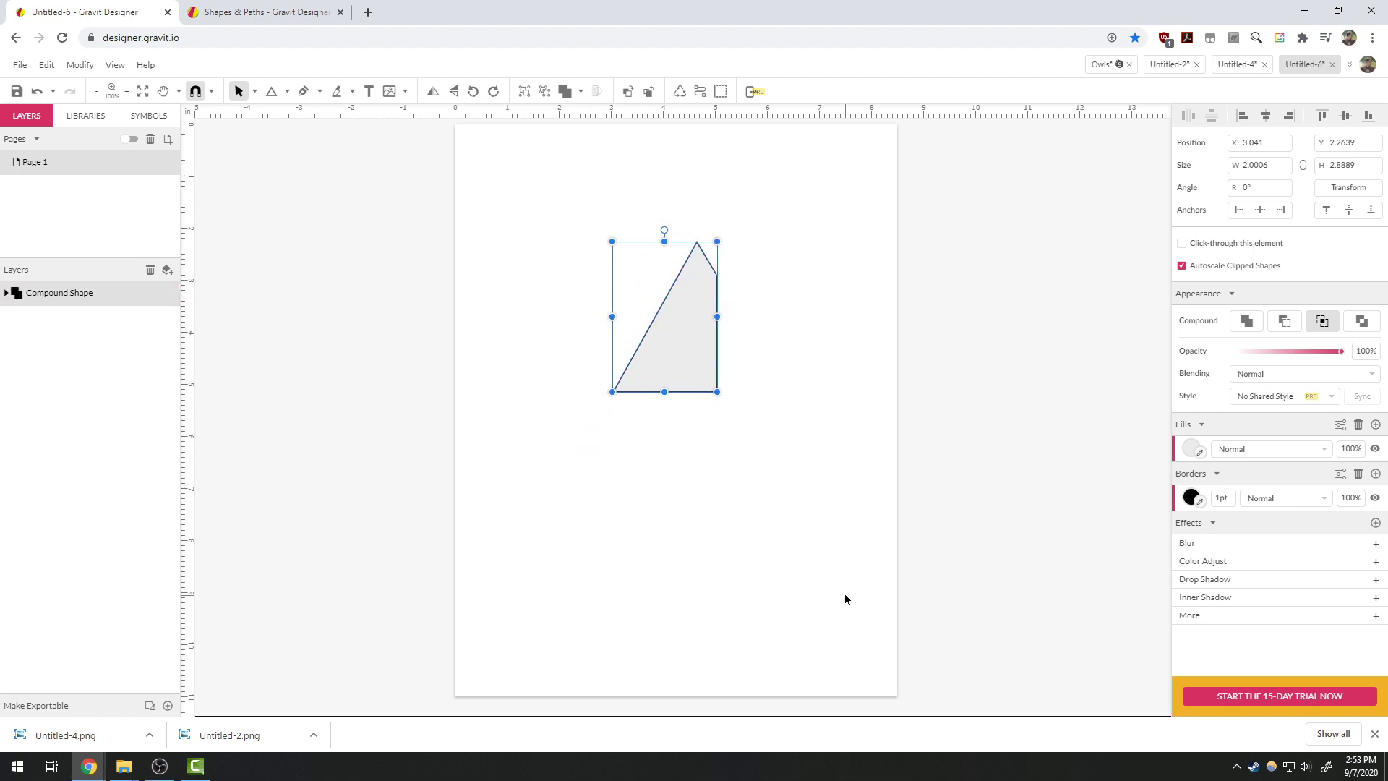
click(1363, 324)
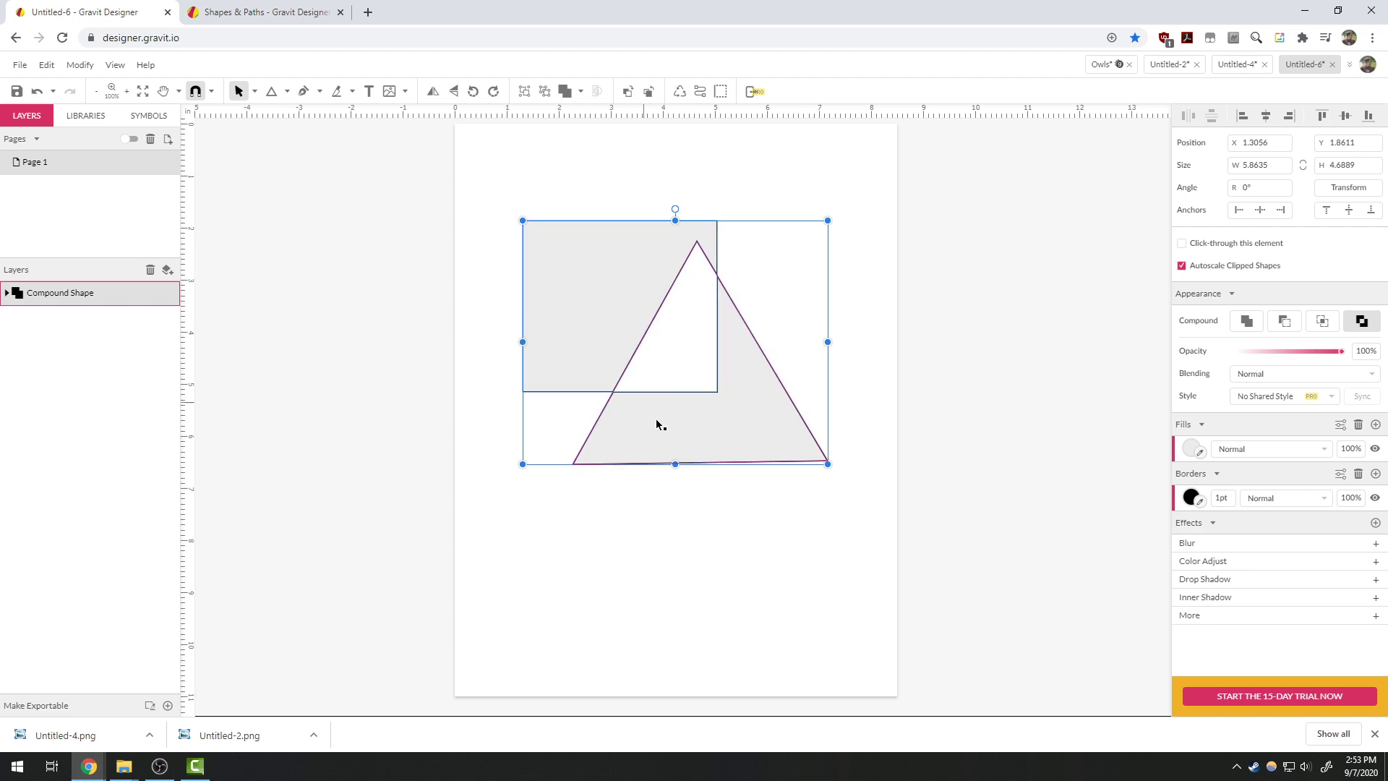
Change the compound shape's fill to purple #700DEA.
click(1193, 449)
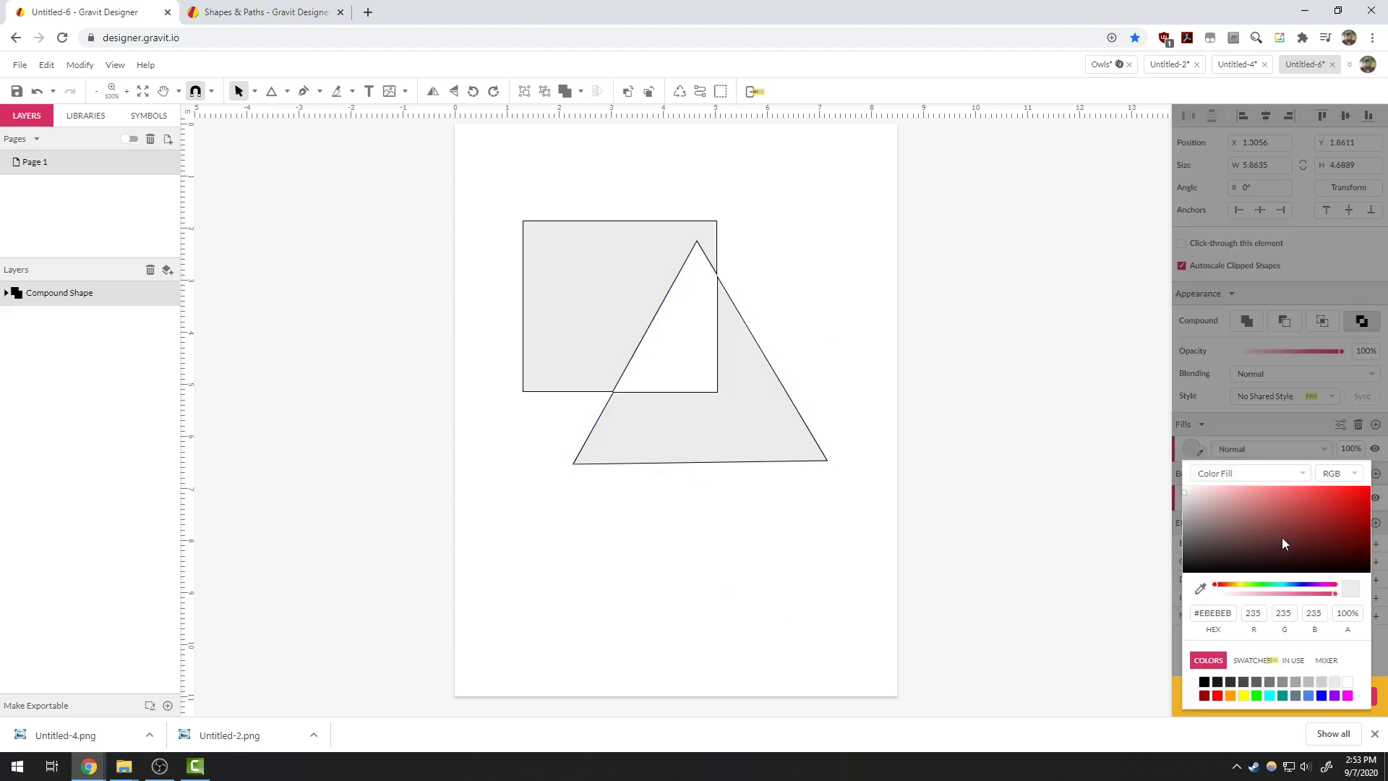
click(1306, 585)
click(1360, 493)
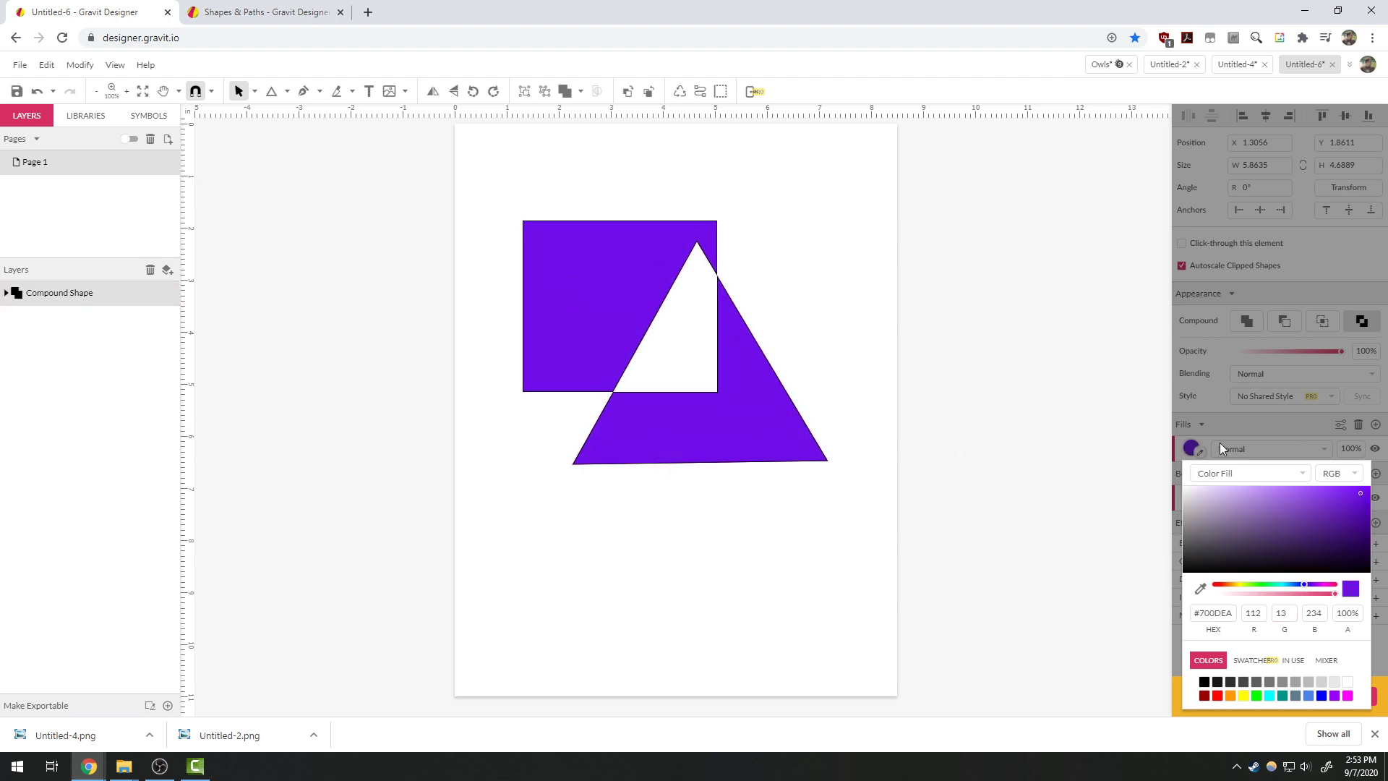
click(1251, 426)
Thicken the border to 10pt and move the shape down-left.
drag(1225, 500, 1226, 494)
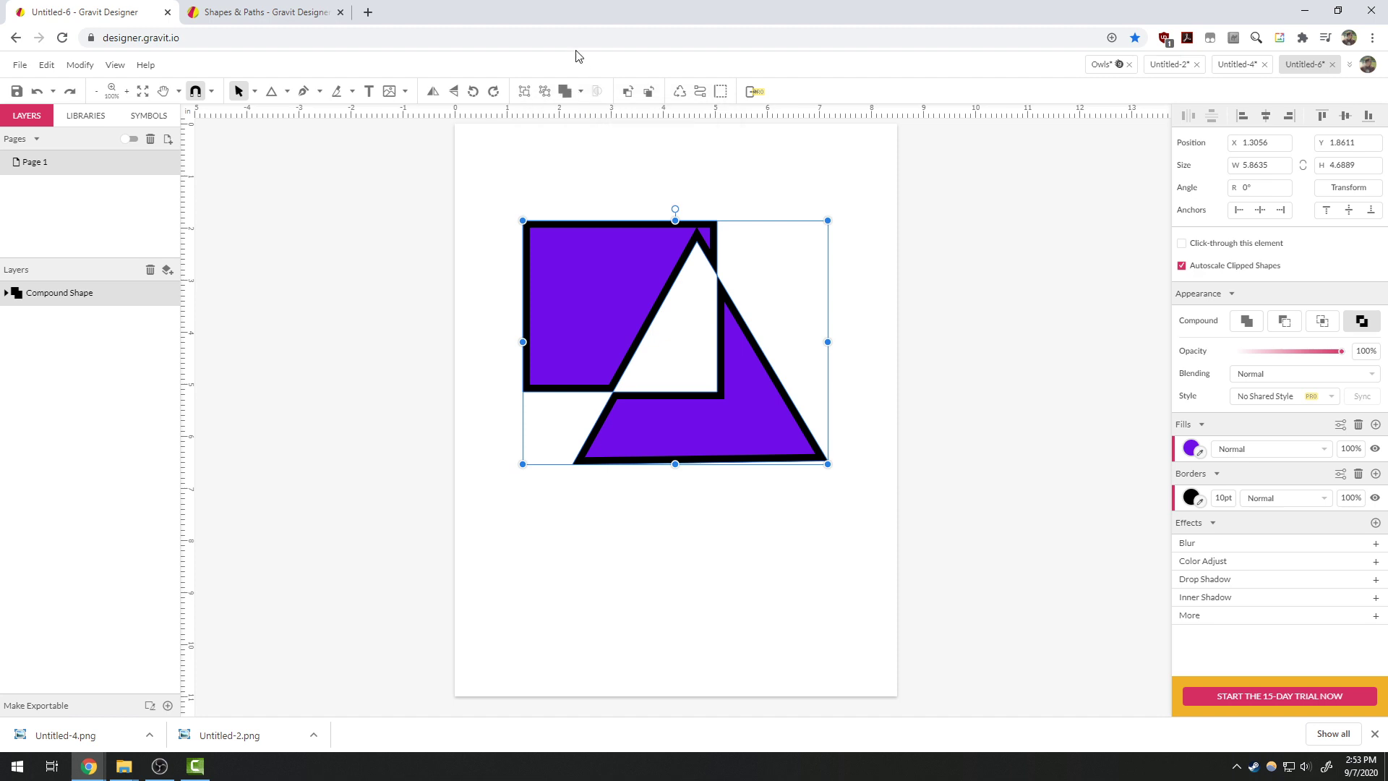
drag(608, 285, 569, 336)
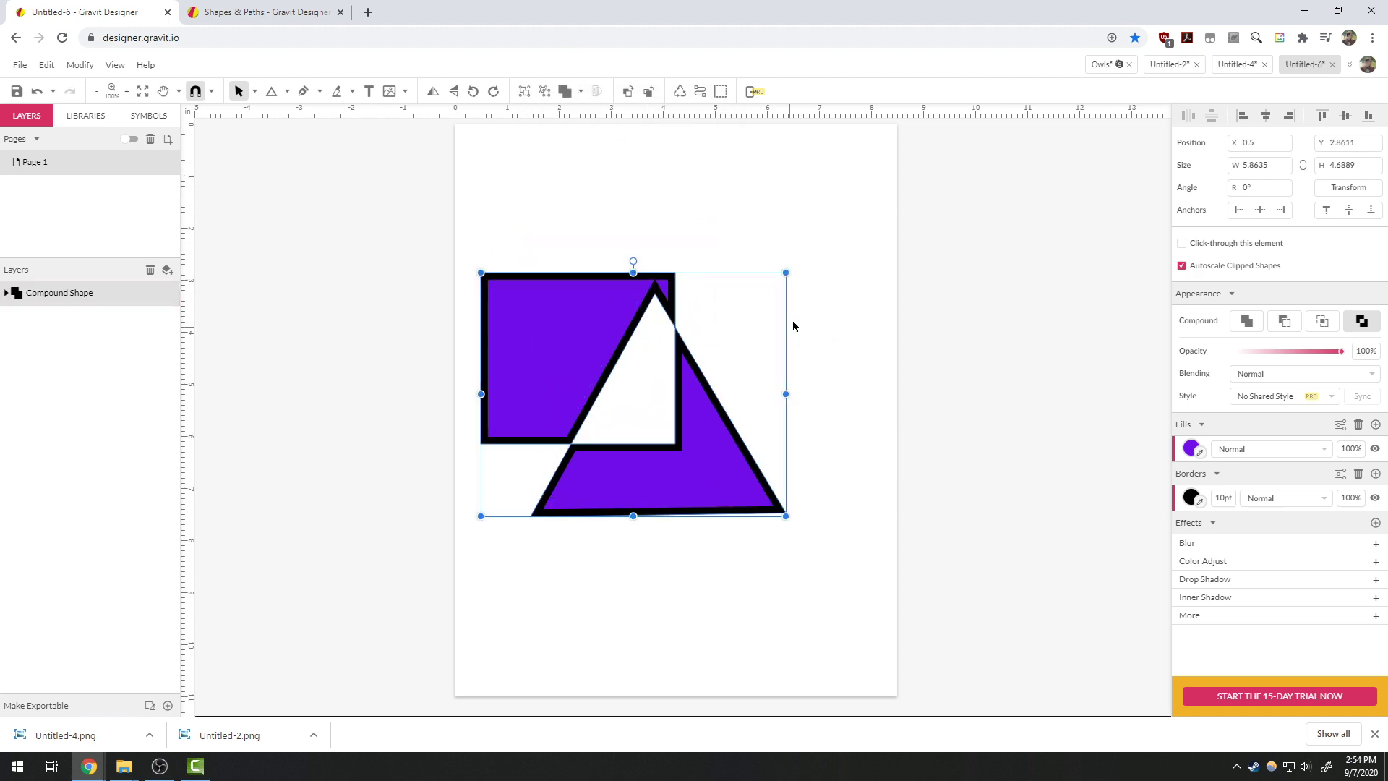
click(837, 330)
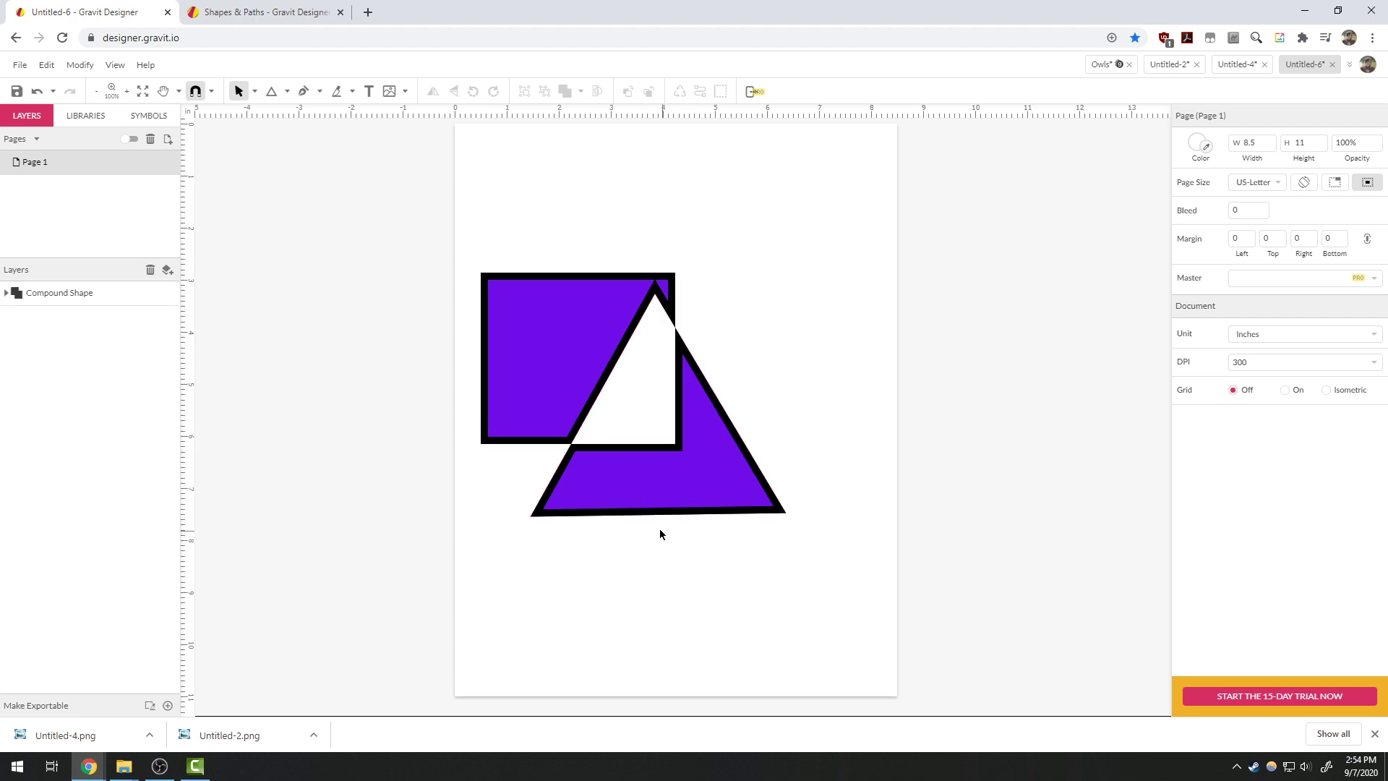
Move the purple shape lower and draw a new rectangle near the page top.
click(651, 479)
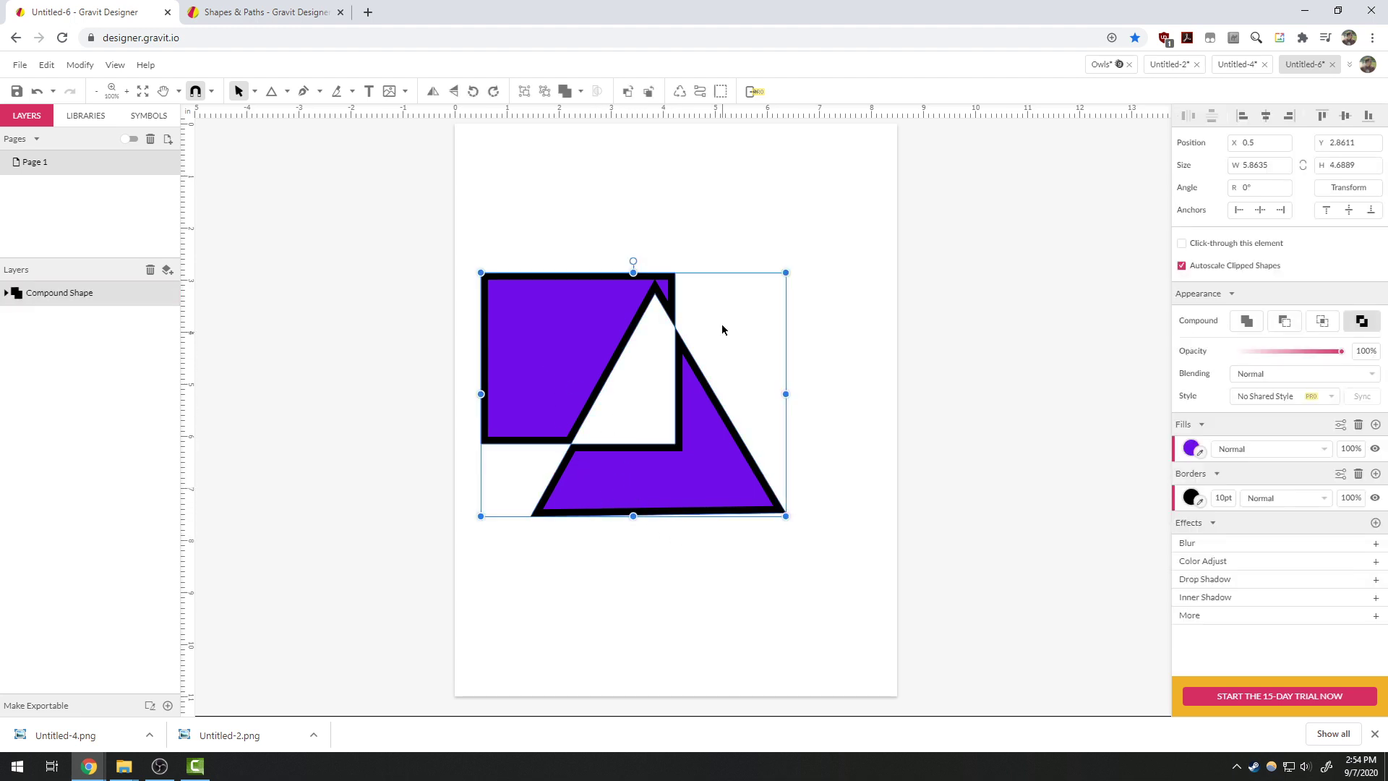
drag(561, 362, 548, 526)
click(696, 313)
click(287, 91)
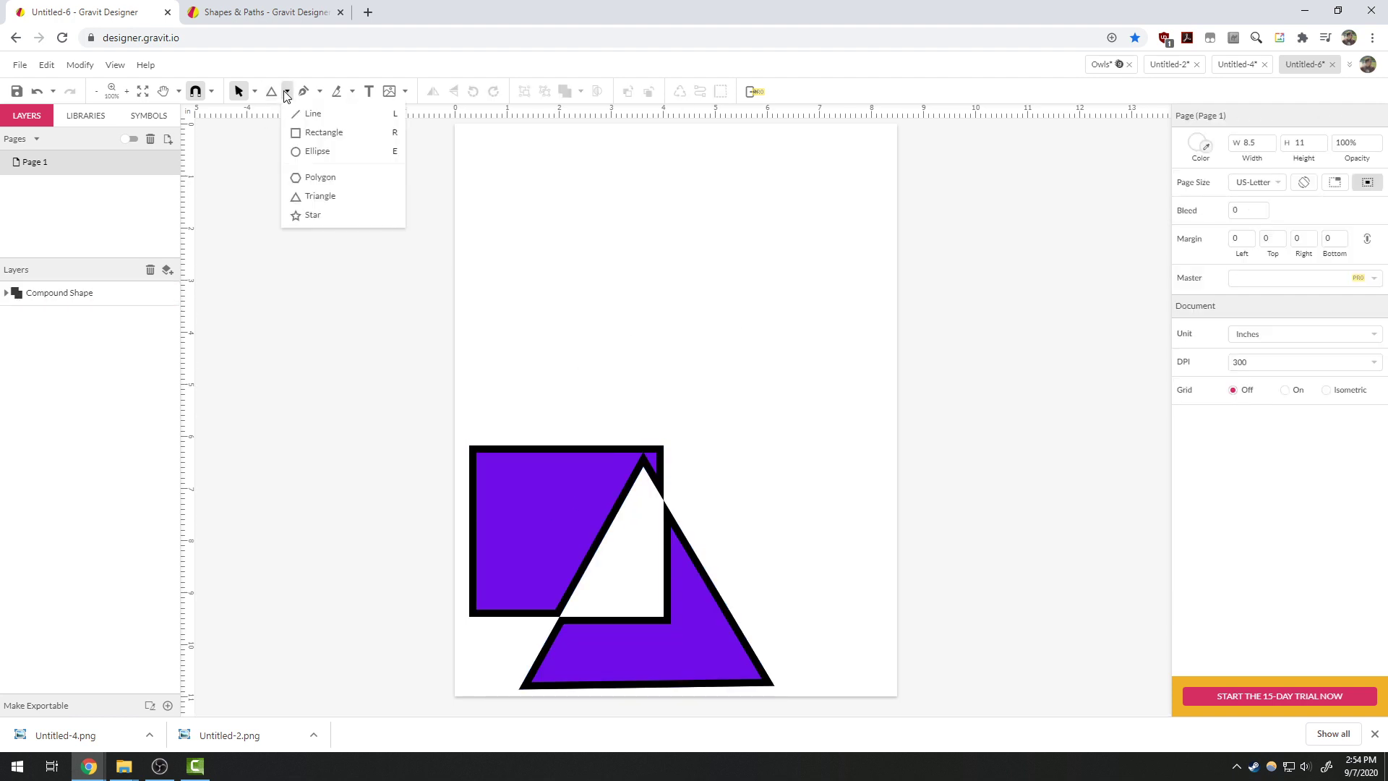
click(318, 131)
drag(525, 154, 726, 312)
Fill the rectangle bright green #40FB07 and give it a 10pt black border.
click(1187, 391)
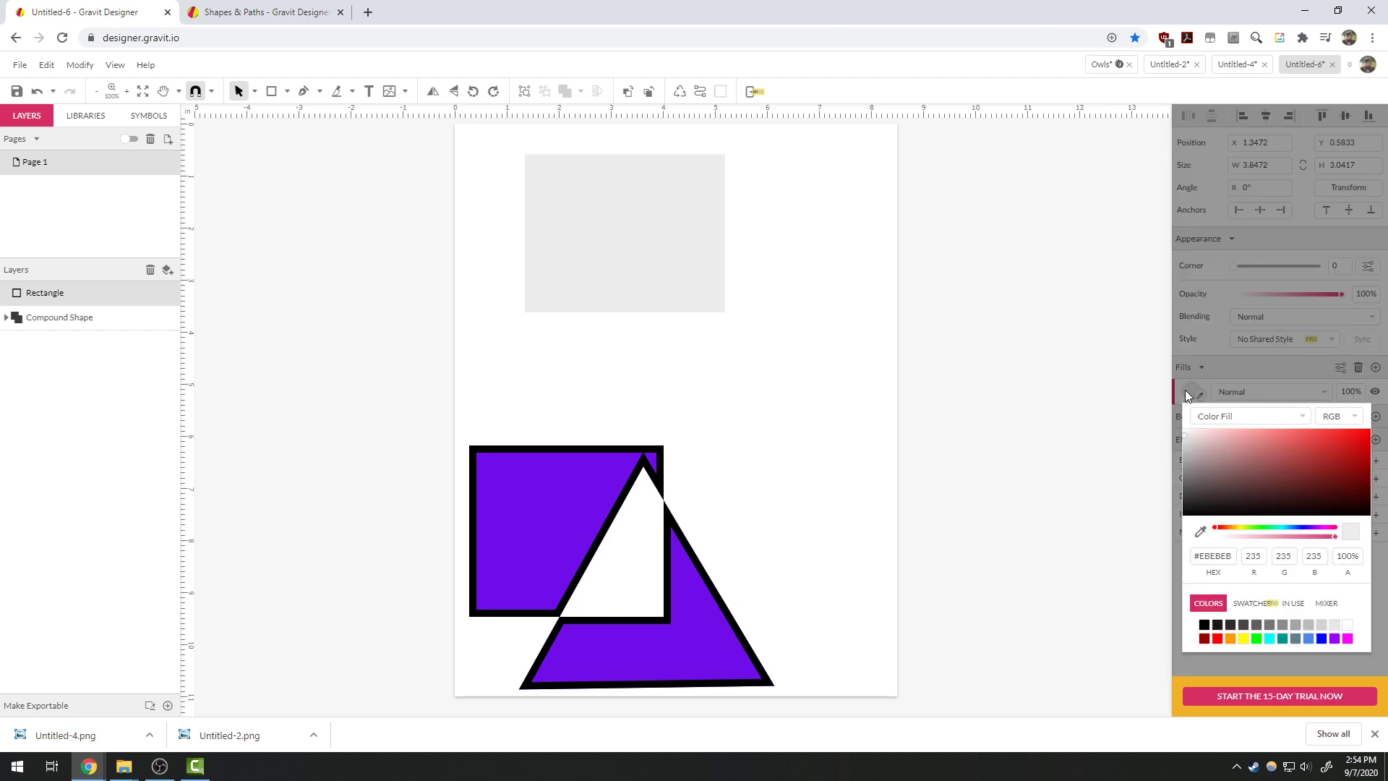
click(1252, 528)
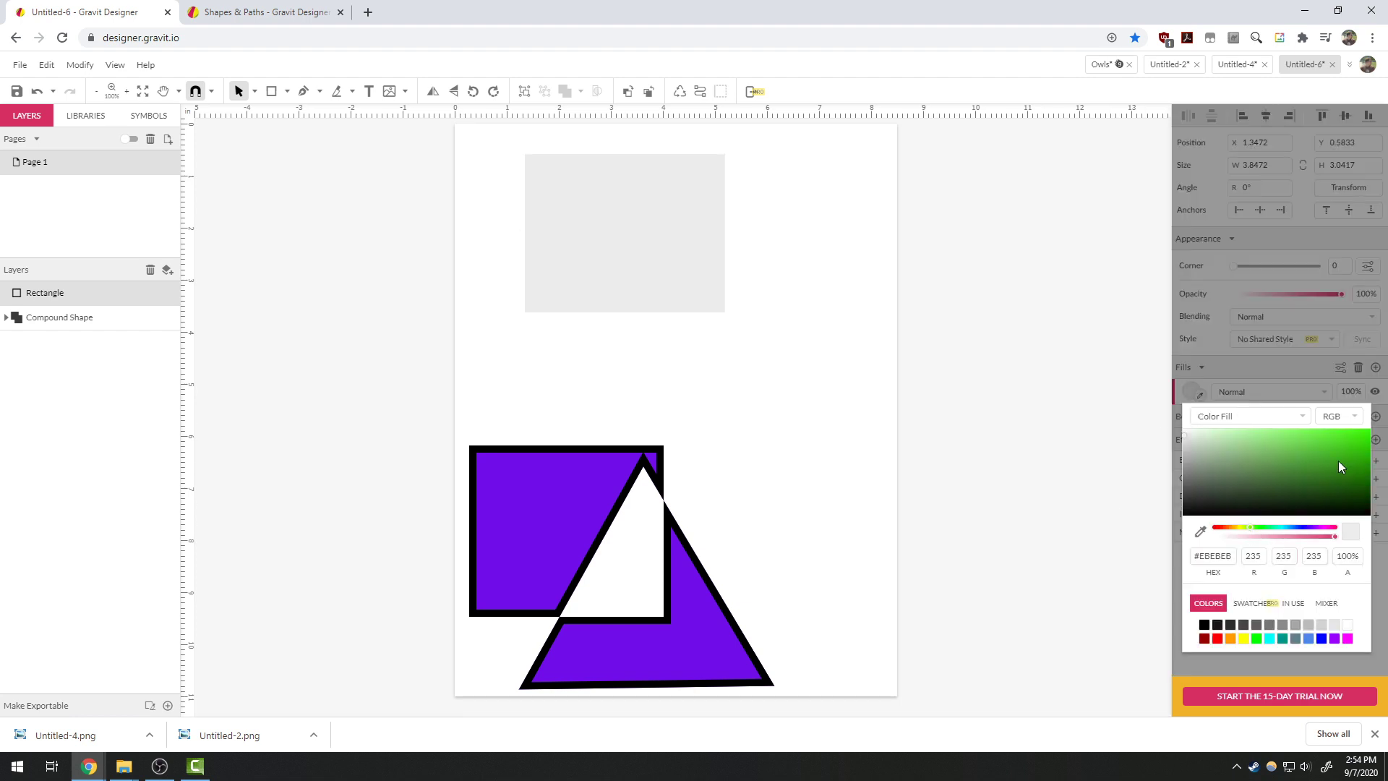
drag(1339, 461, 1366, 434)
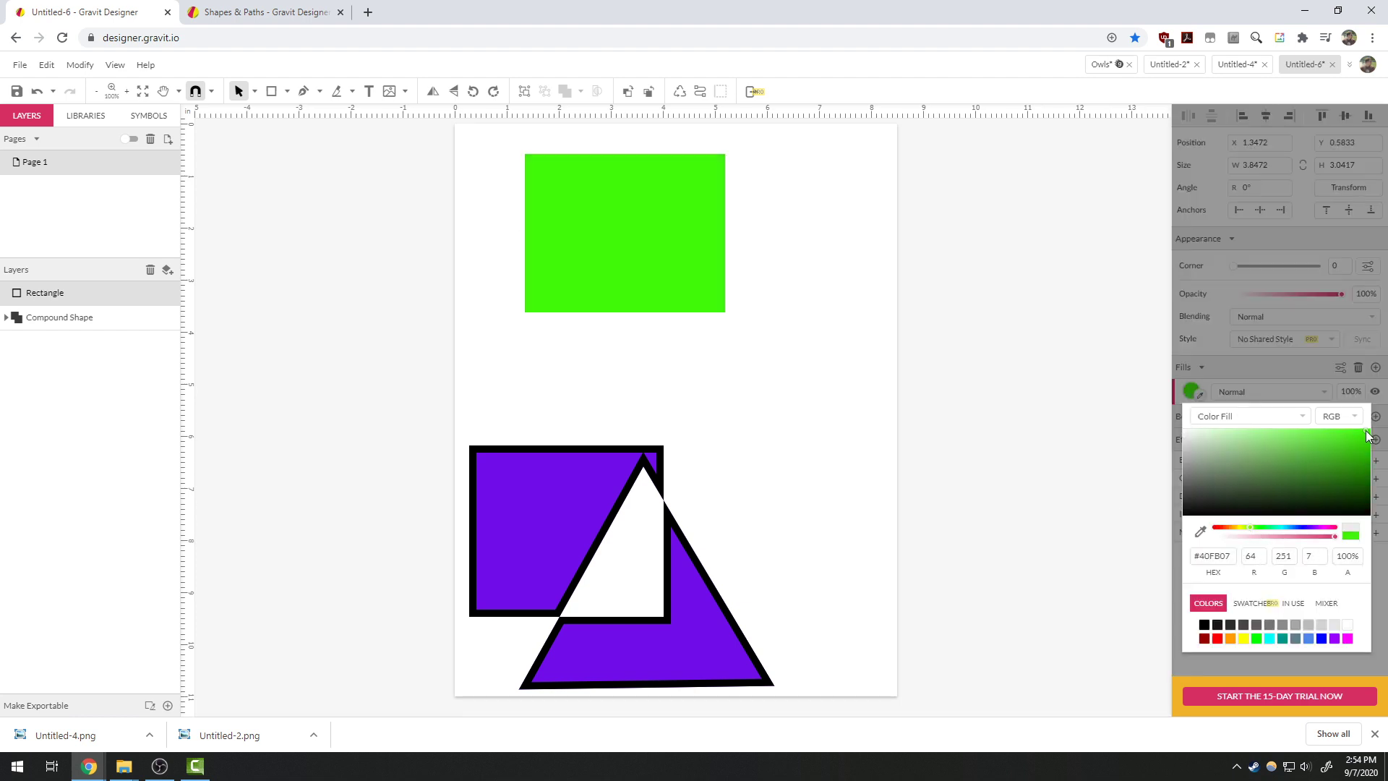
click(1261, 370)
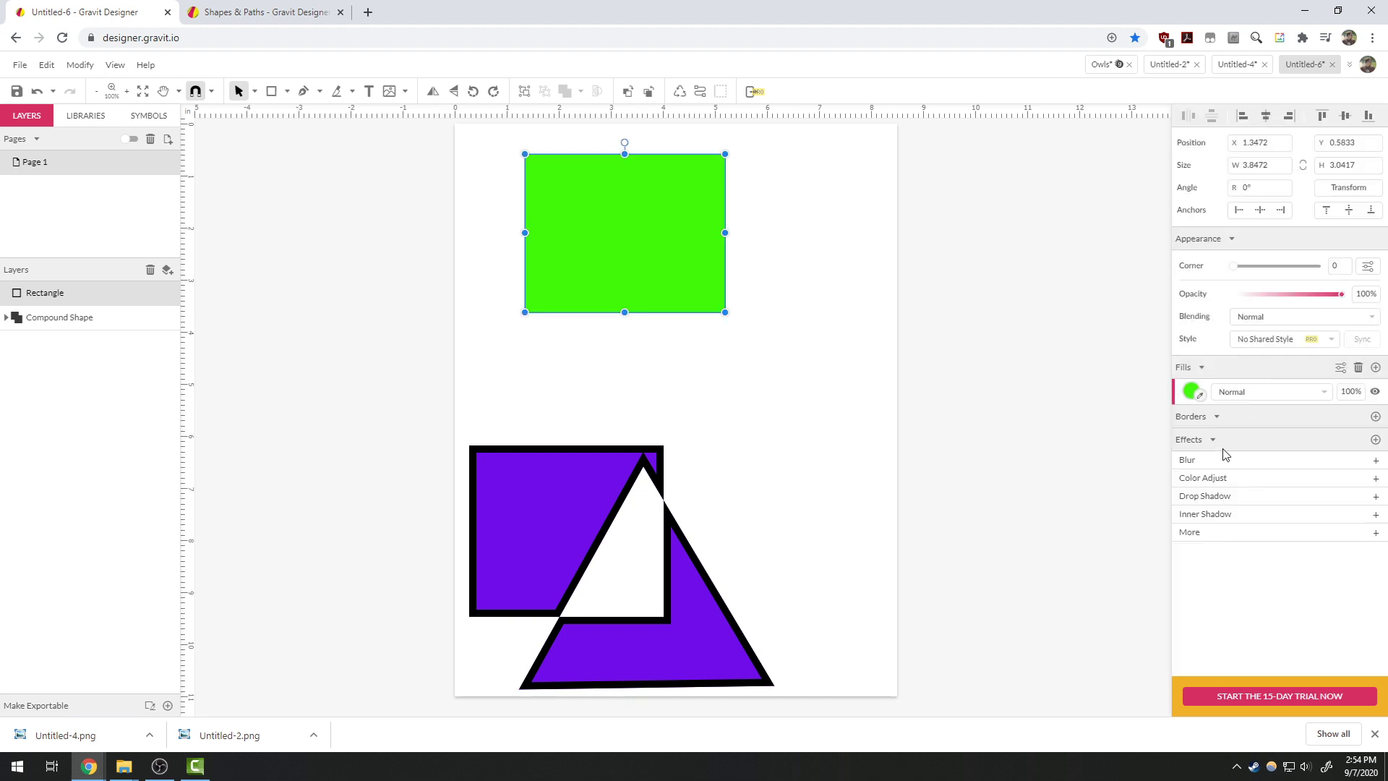
click(1376, 417)
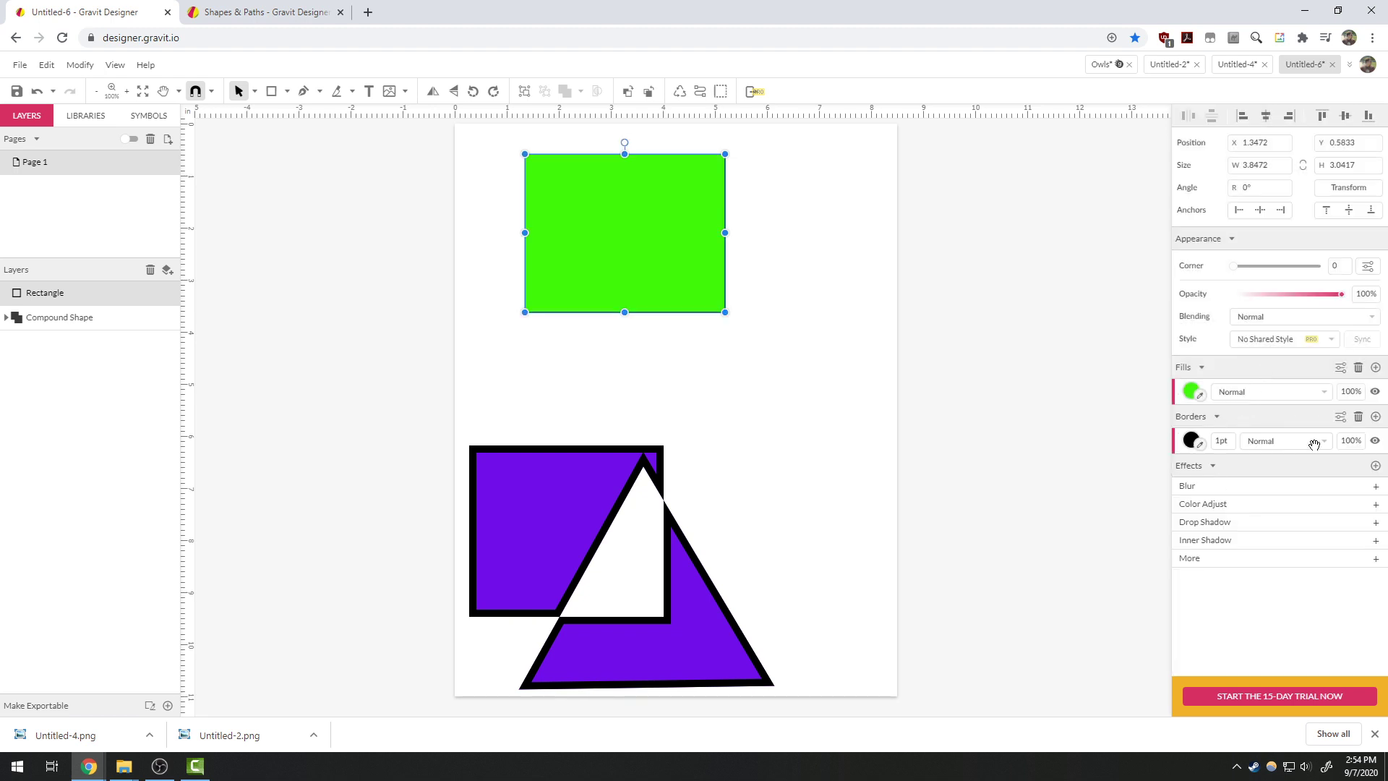
click(1227, 438)
click(1227, 439)
click(865, 309)
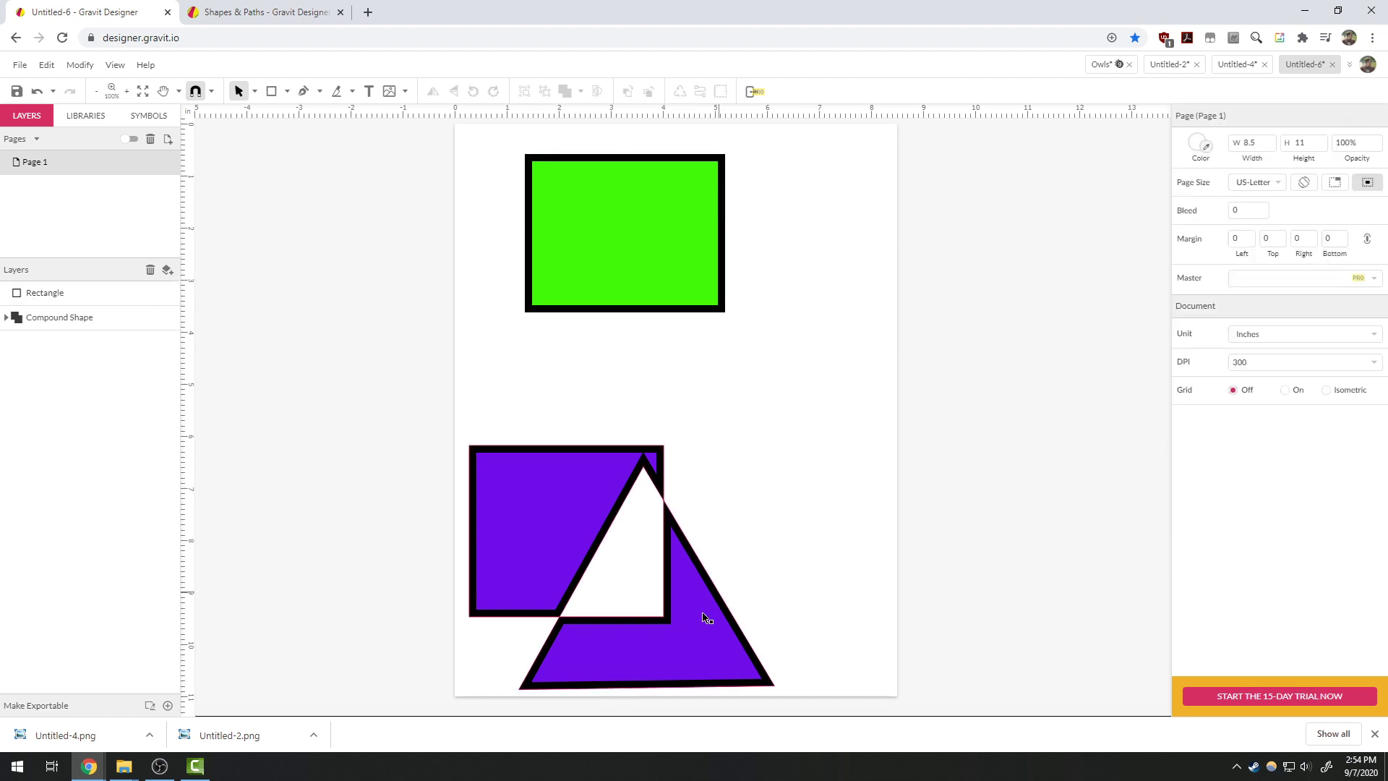
Slice the green rectangle diagonally with the Knife and pull the two pieces apart.
click(352, 93)
click(376, 113)
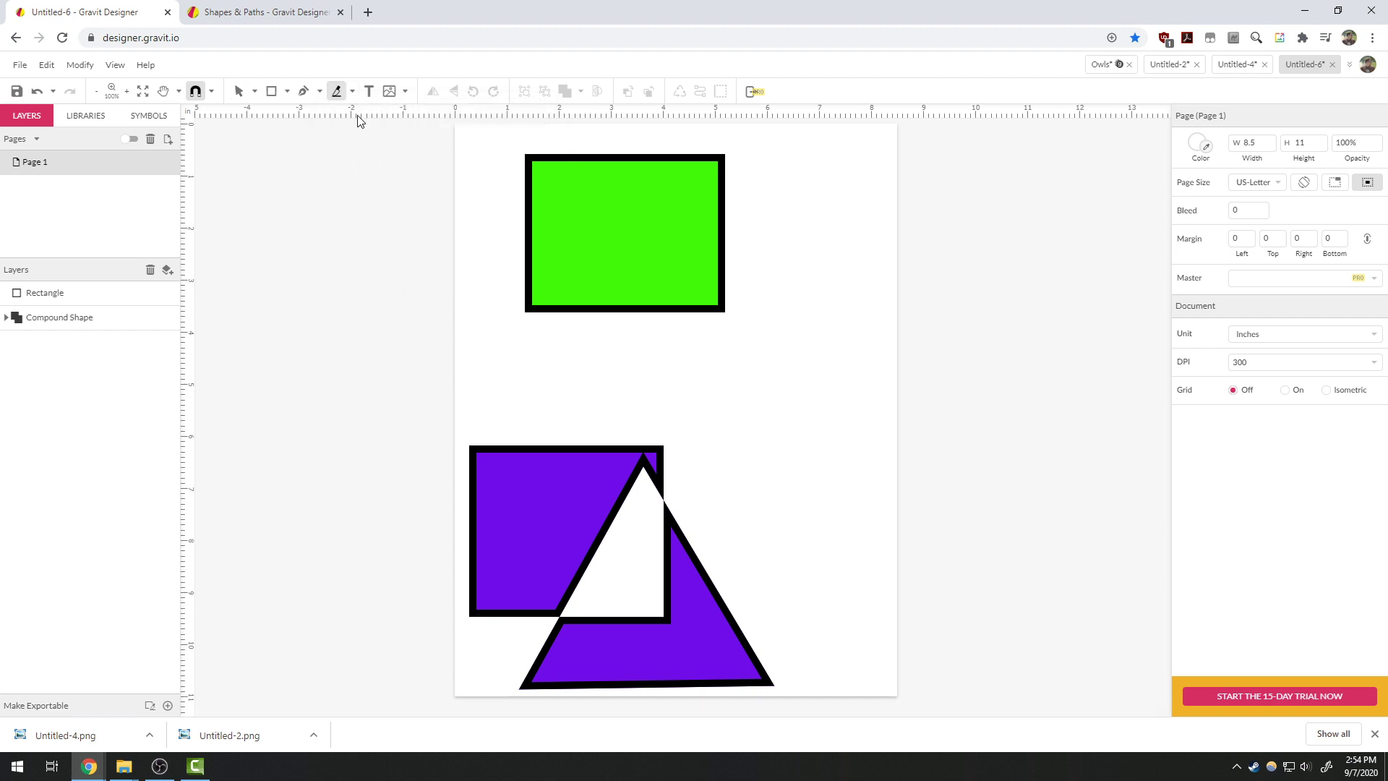
drag(470, 164, 854, 428)
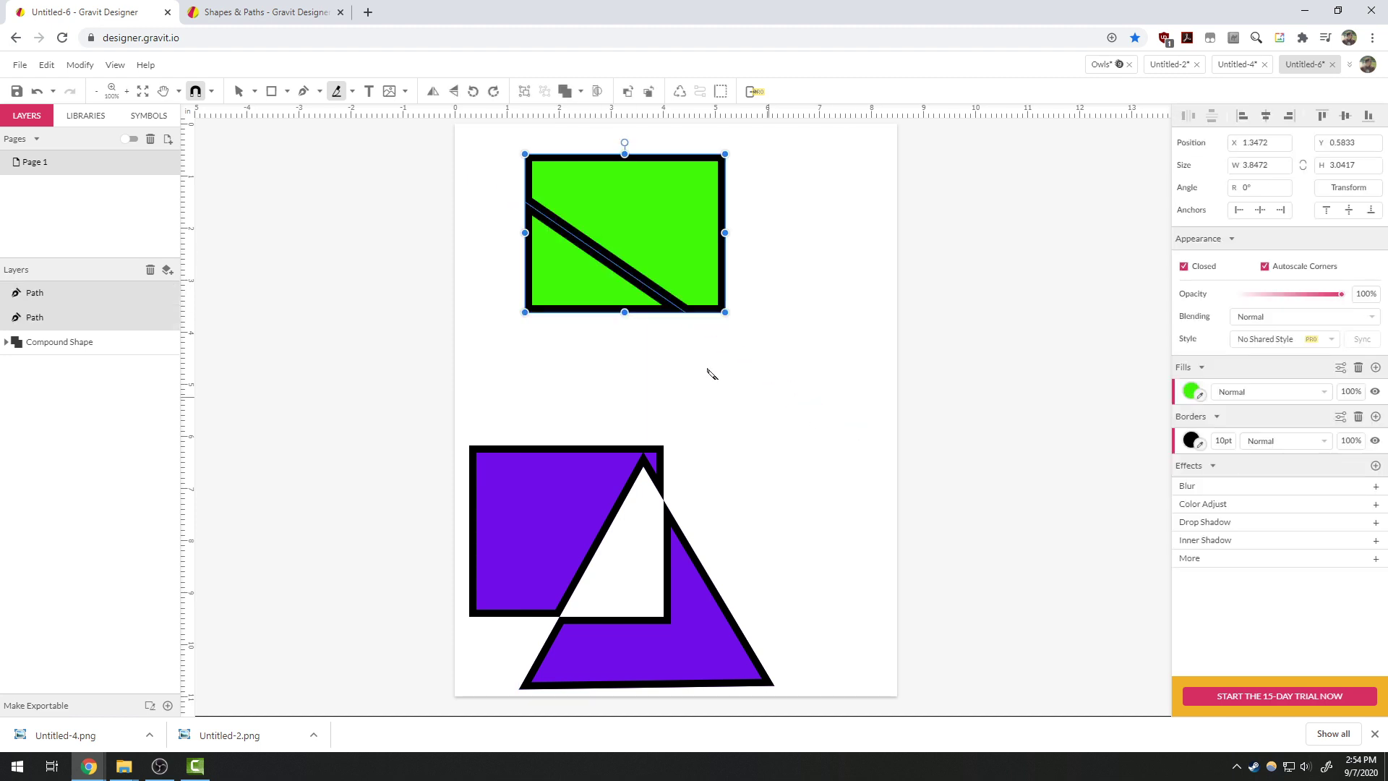
click(239, 91)
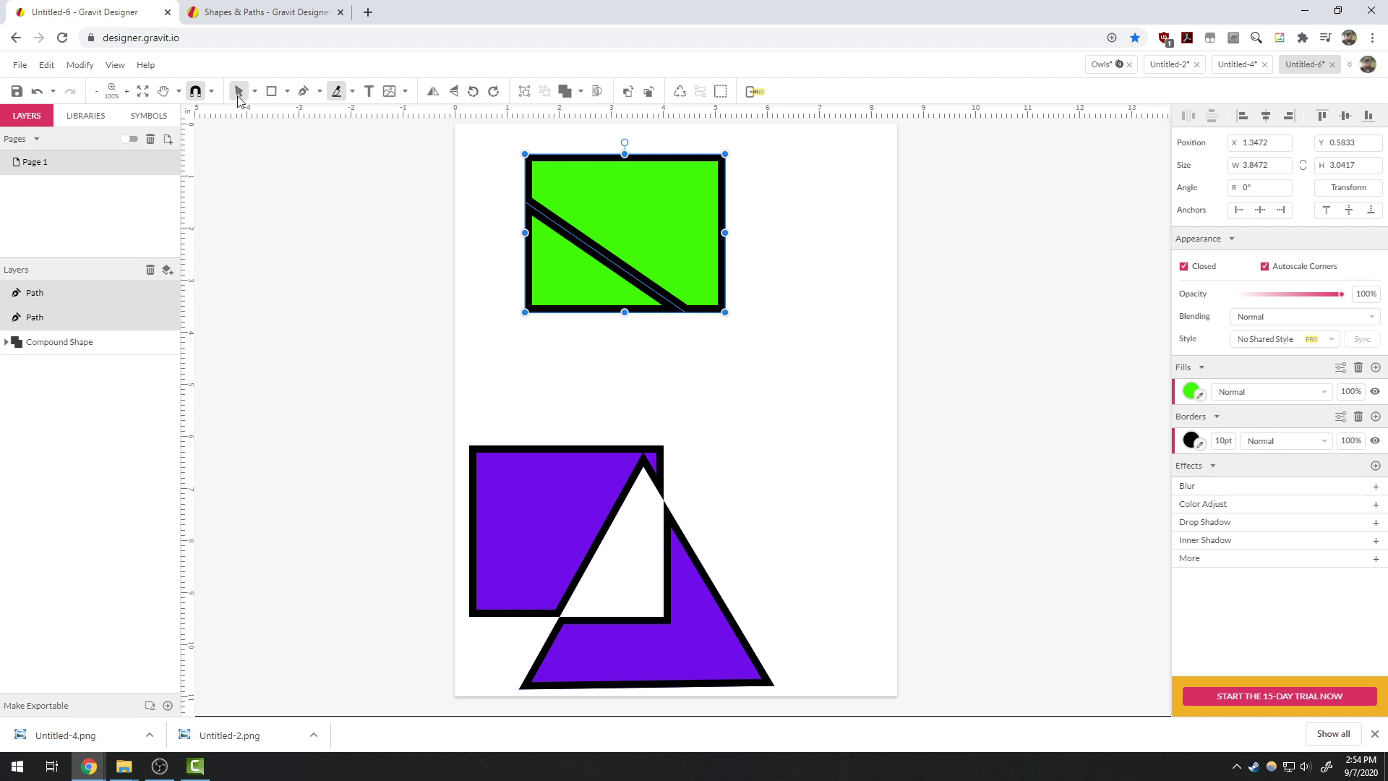
click(573, 352)
drag(552, 275, 508, 327)
drag(668, 209, 790, 216)
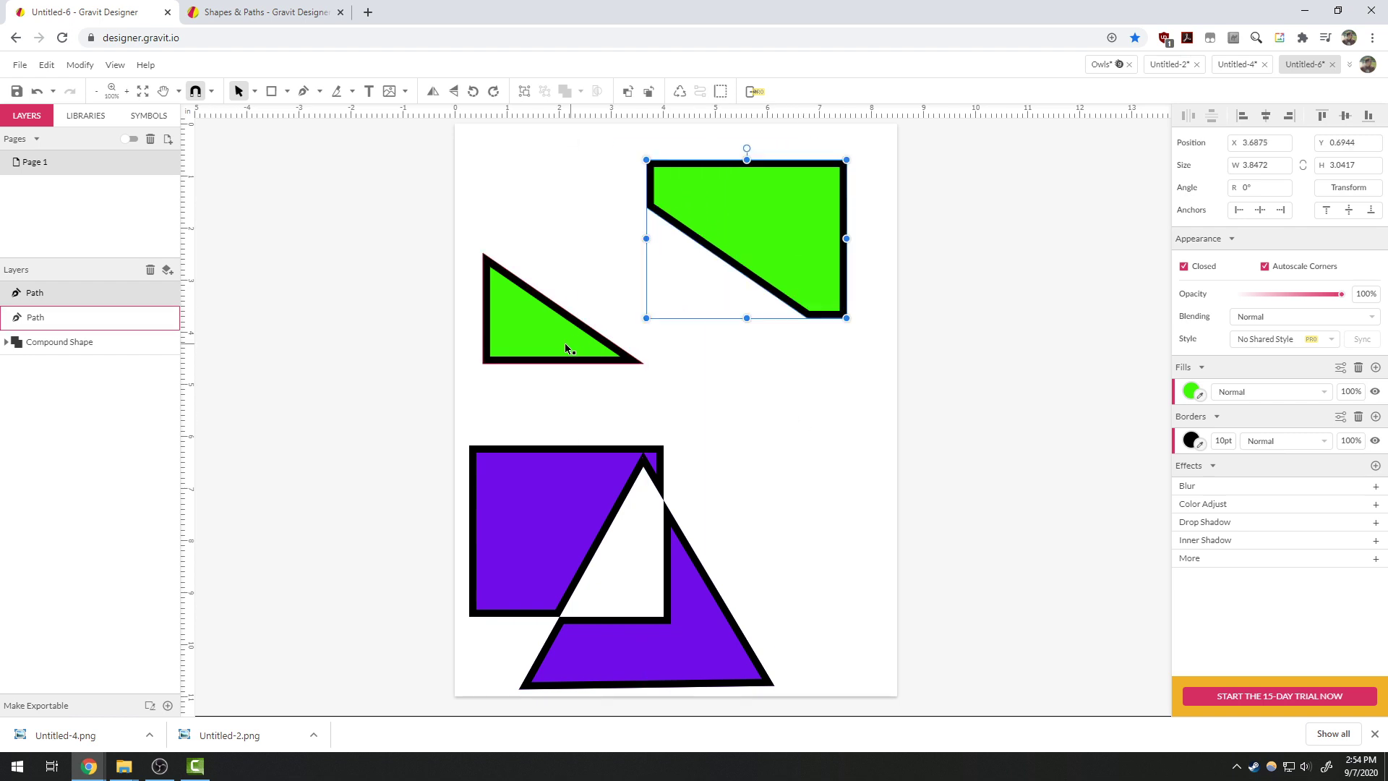
drag(561, 349, 645, 336)
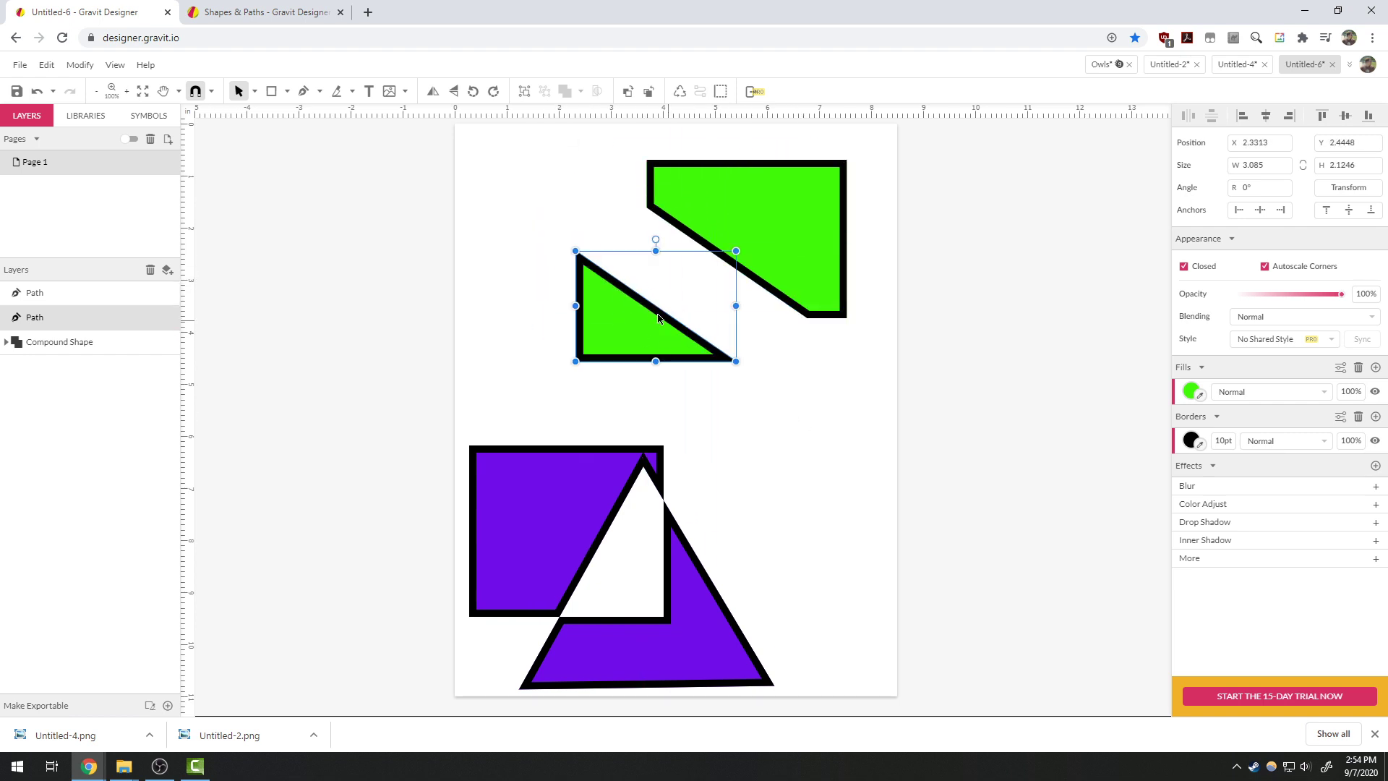
drag(612, 327, 569, 295)
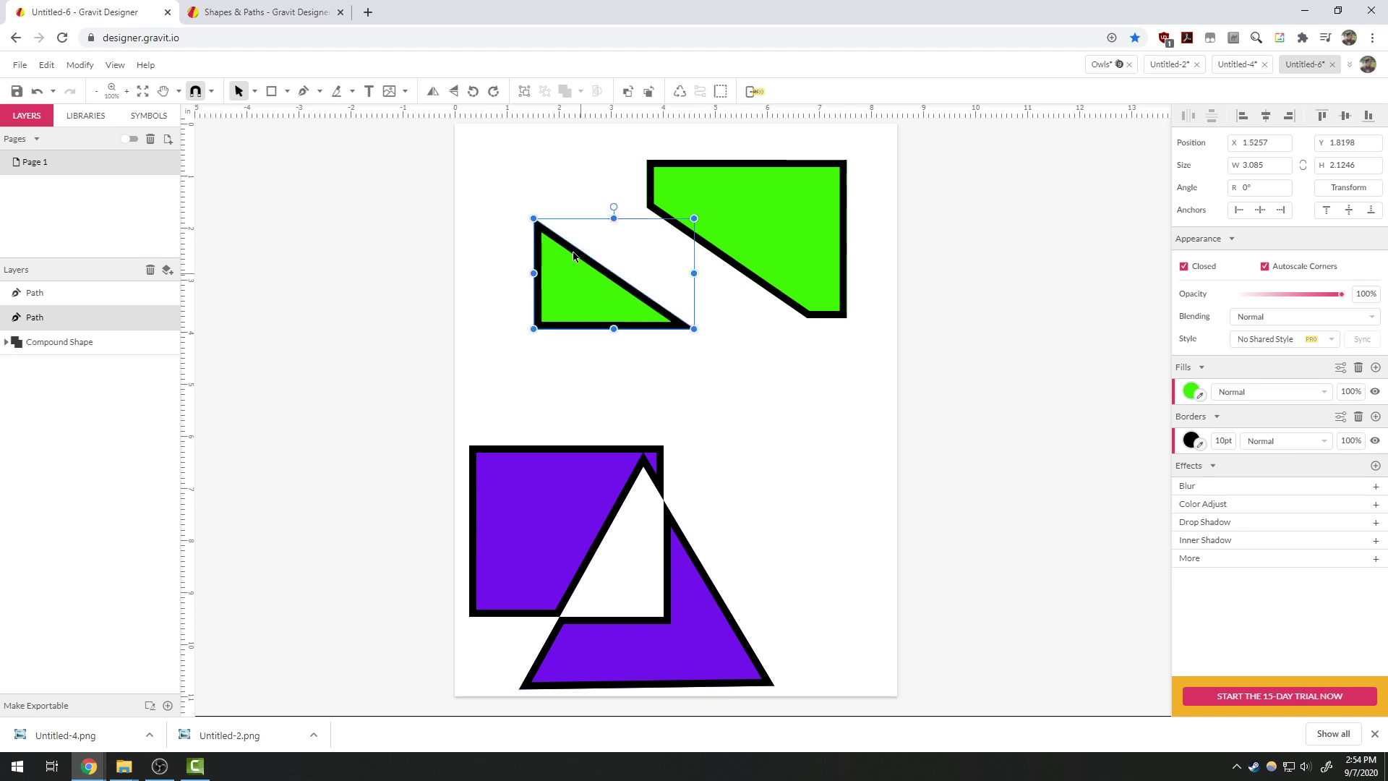
drag(762, 218, 724, 209)
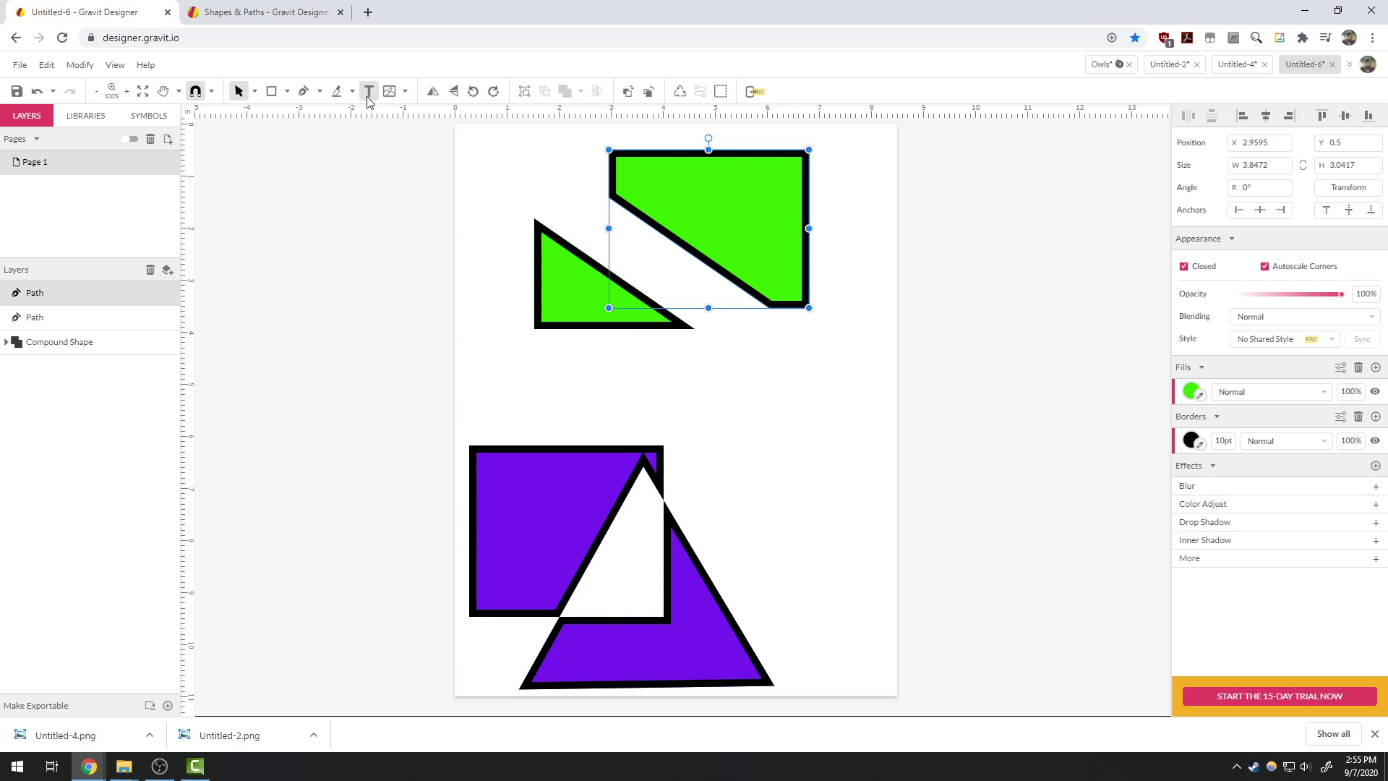
Cut the upper green piece in two and spread the pieces apart.
click(336, 92)
mouse_move(658, 257)
mouse_down()
mouse_move(698, 227)
mouse_move(757, 137)
mouse_up()
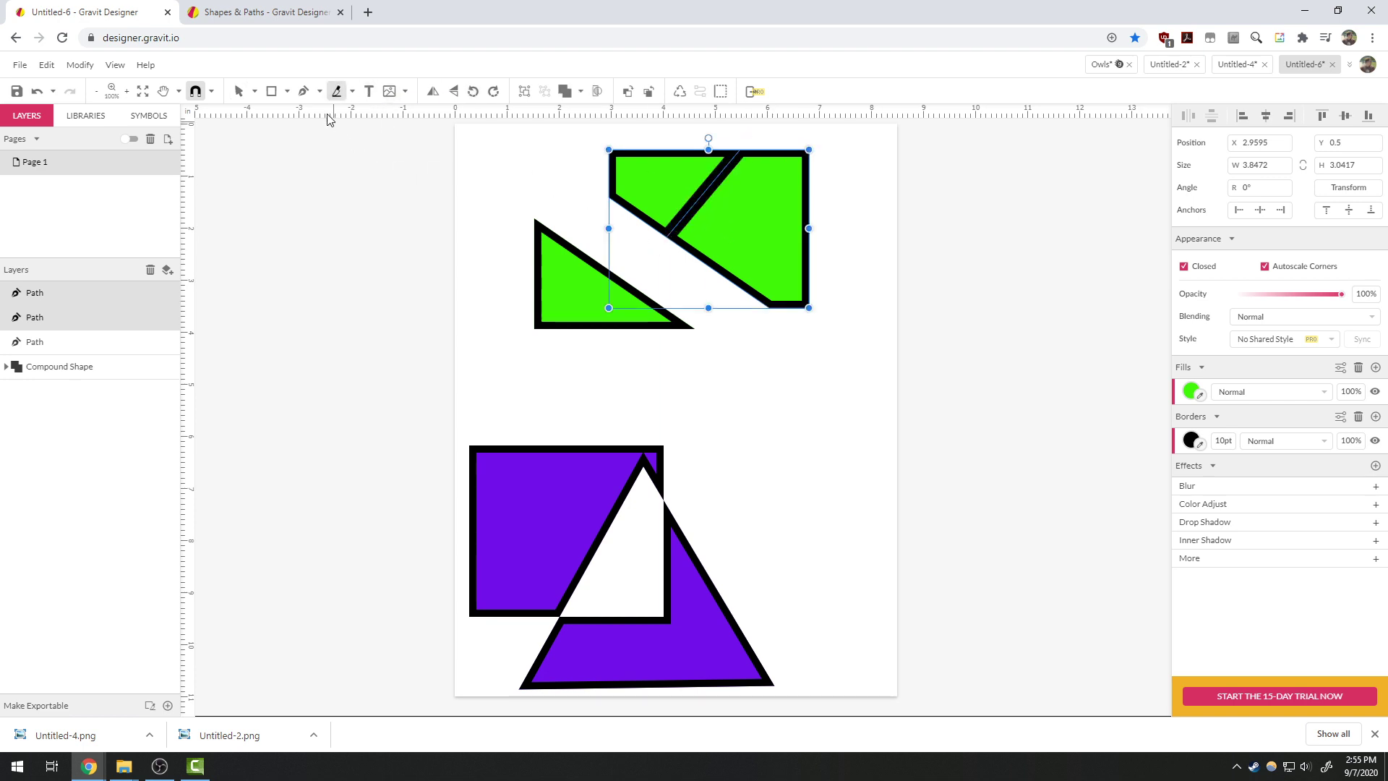
click(239, 91)
drag(637, 191, 563, 189)
click(757, 363)
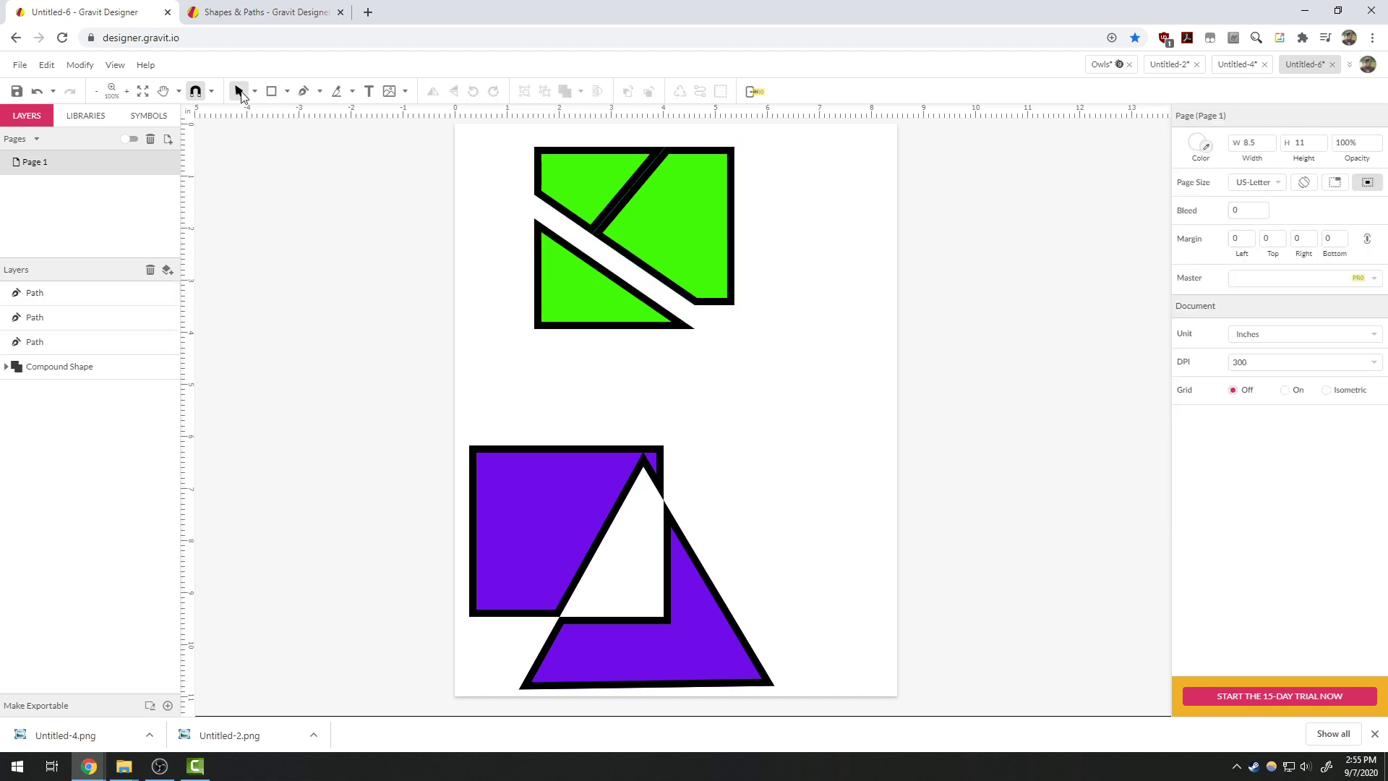
drag(674, 238, 692, 251)
click(858, 341)
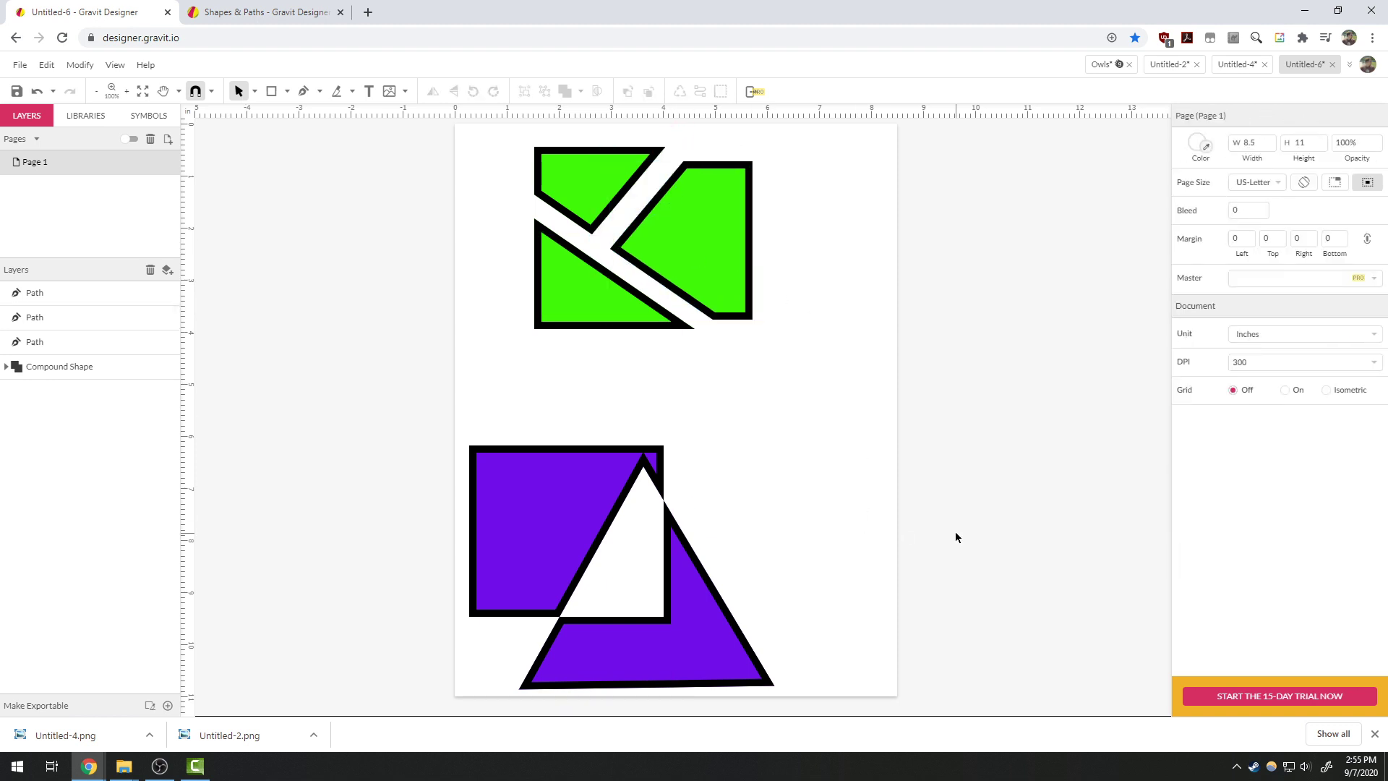
Select all three green pieces, shrink them, and move them beside the purple shape.
drag(500, 188, 754, 328)
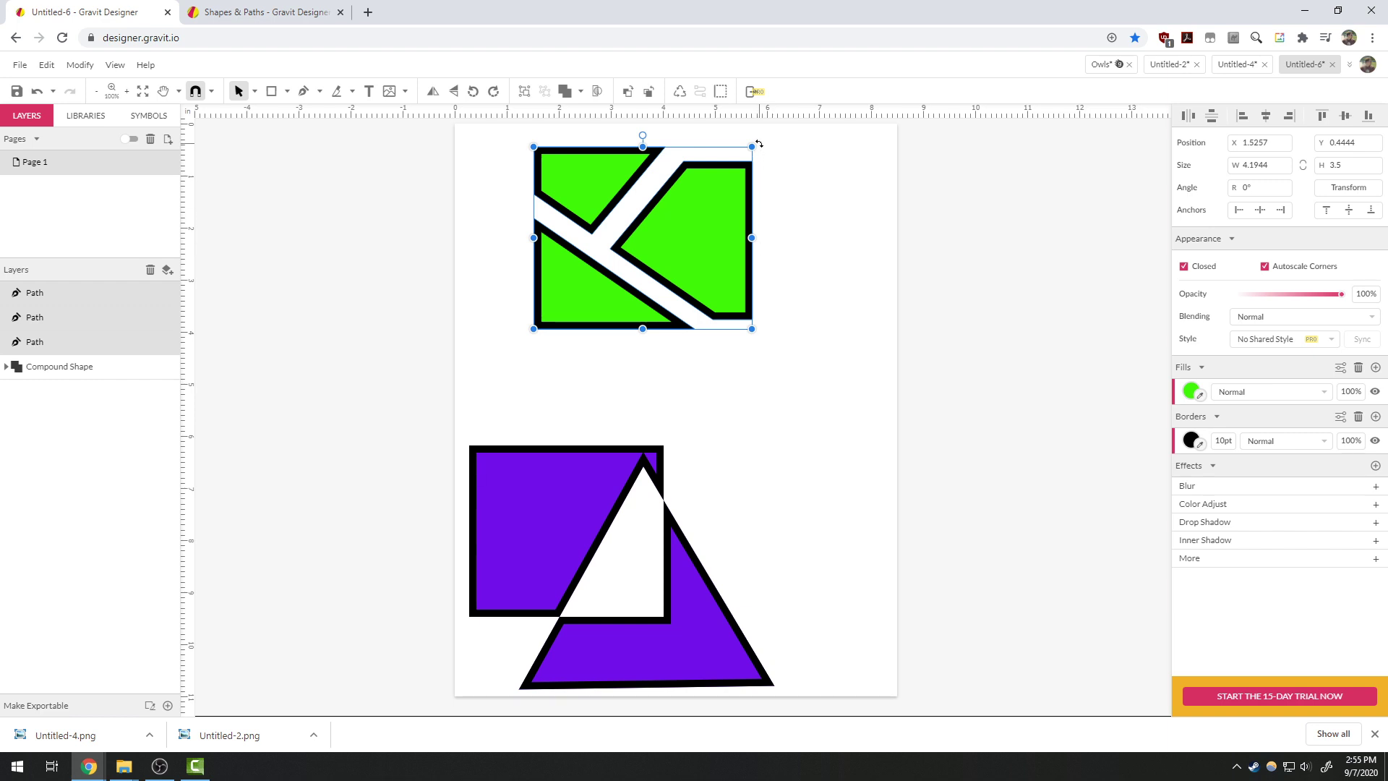
drag(750, 145, 700, 189)
drag(655, 271, 830, 431)
click(771, 318)
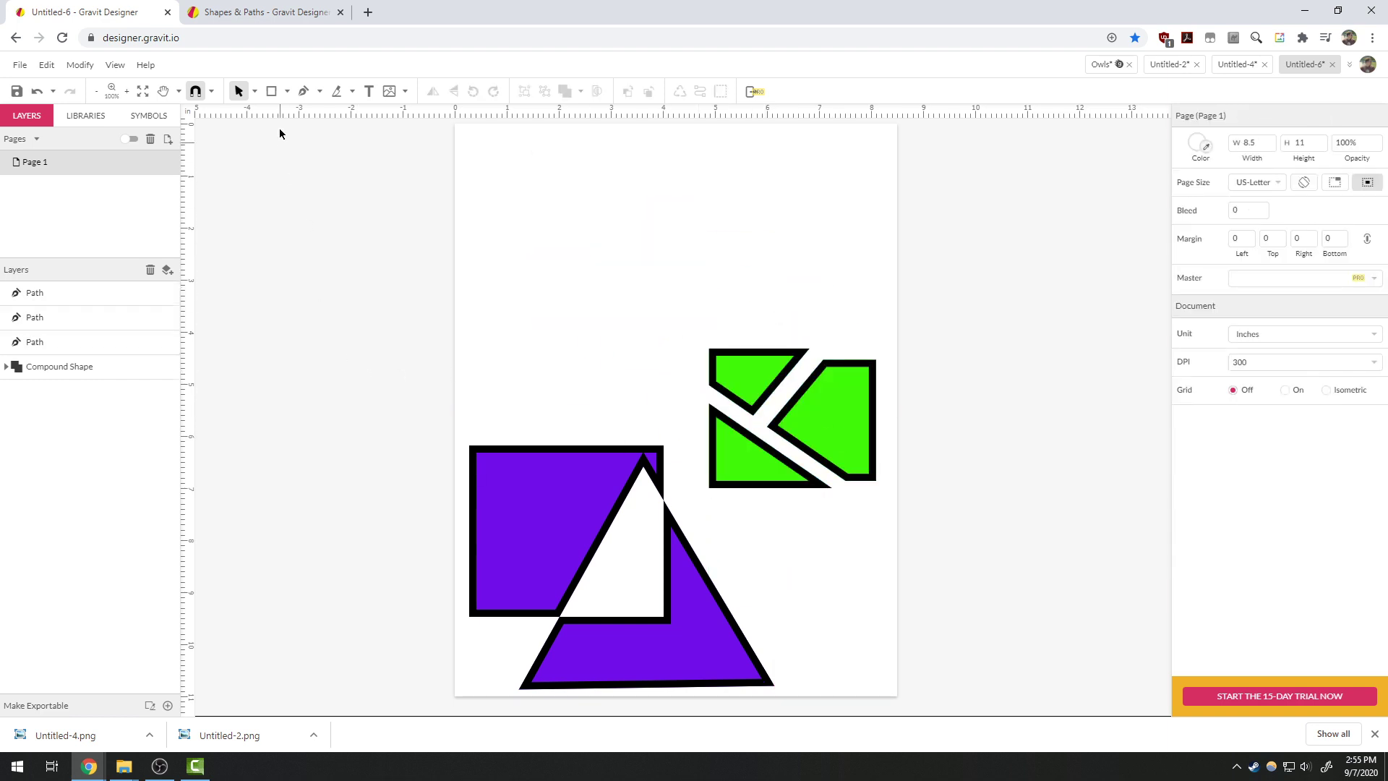
Draw a rectangle near the top left of the page and fill it blue-grey #607D8B.
click(273, 91)
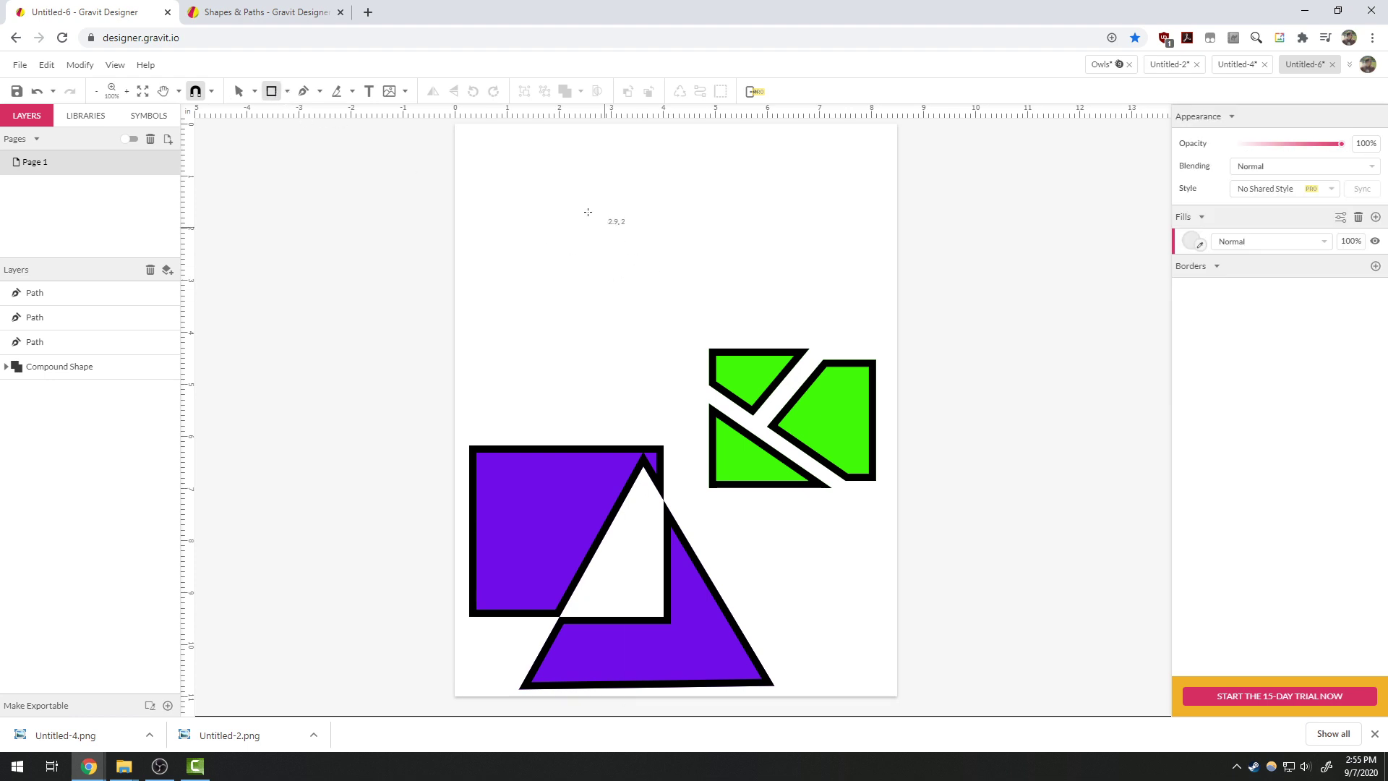
drag(487, 165, 717, 313)
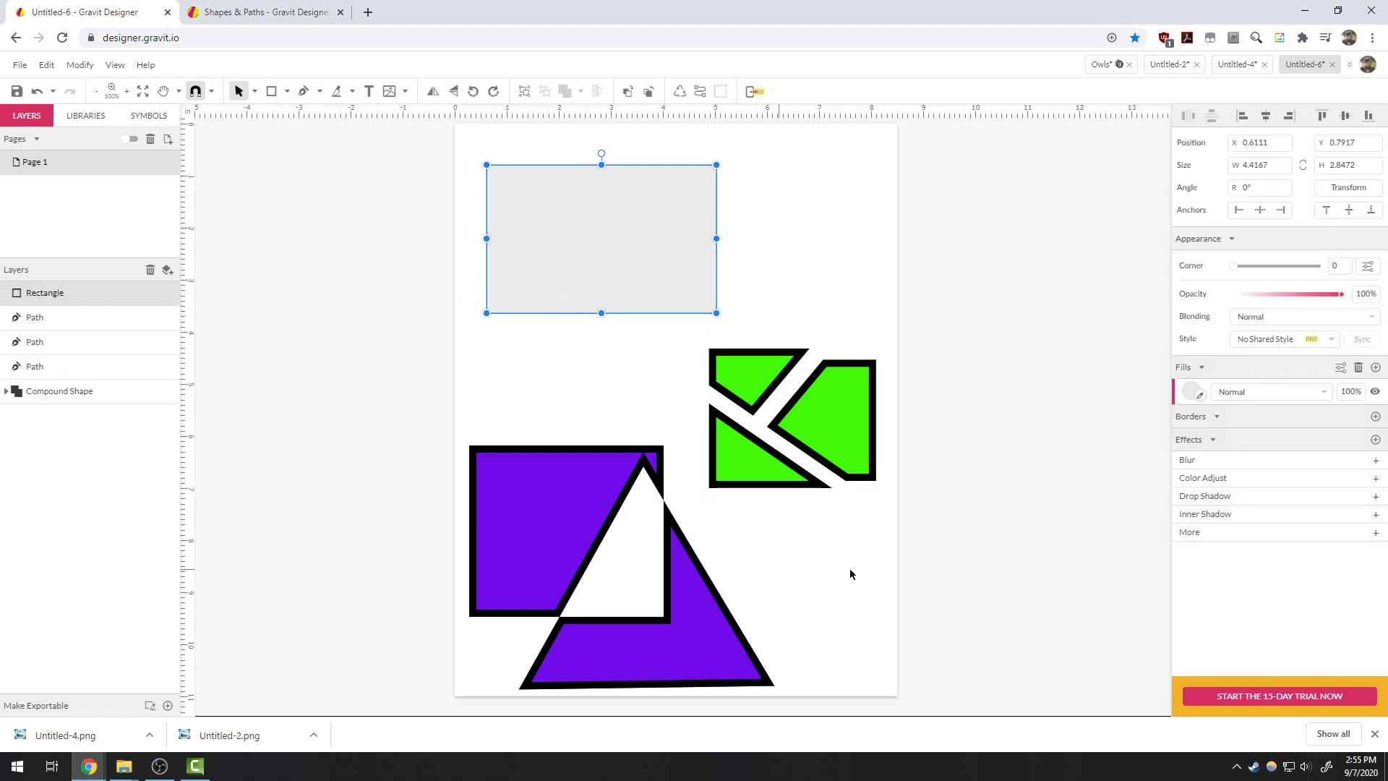
click(1190, 393)
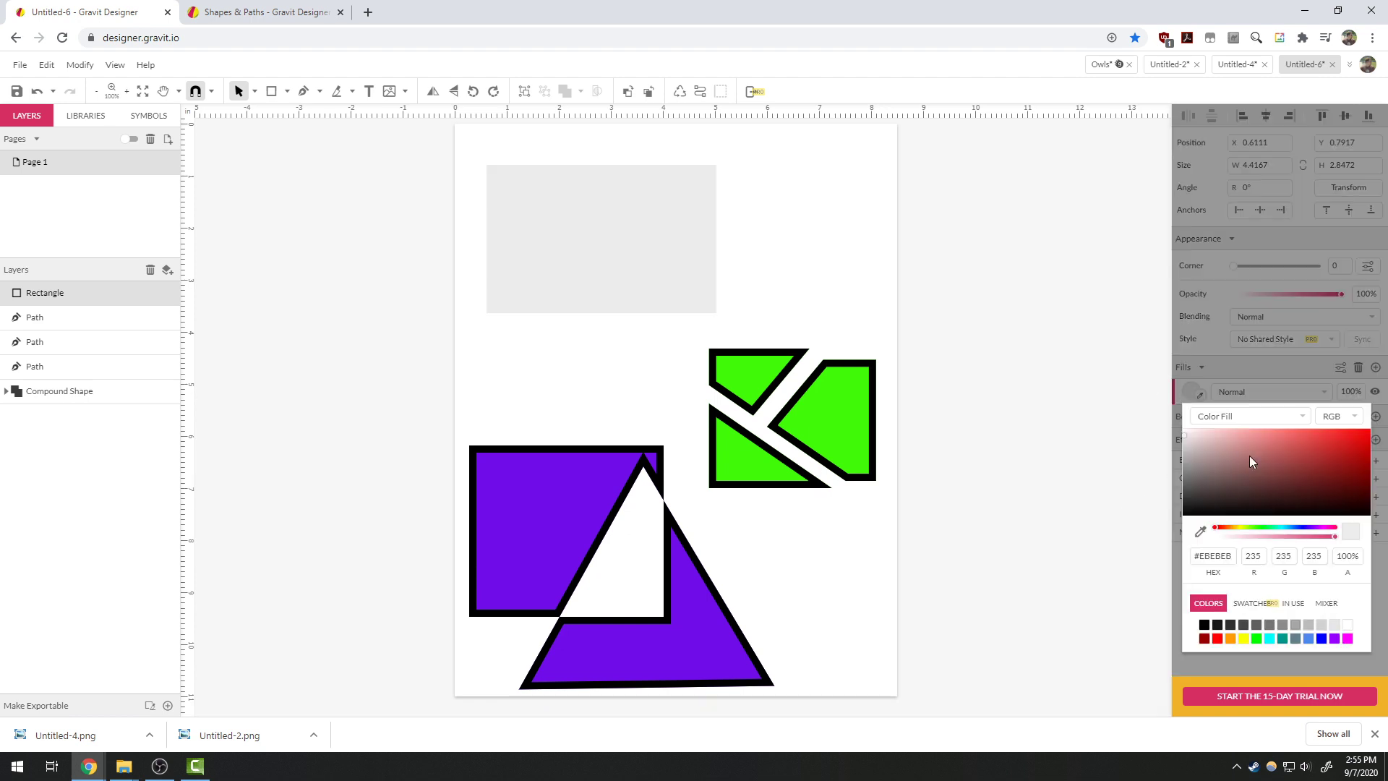
click(1295, 639)
click(743, 234)
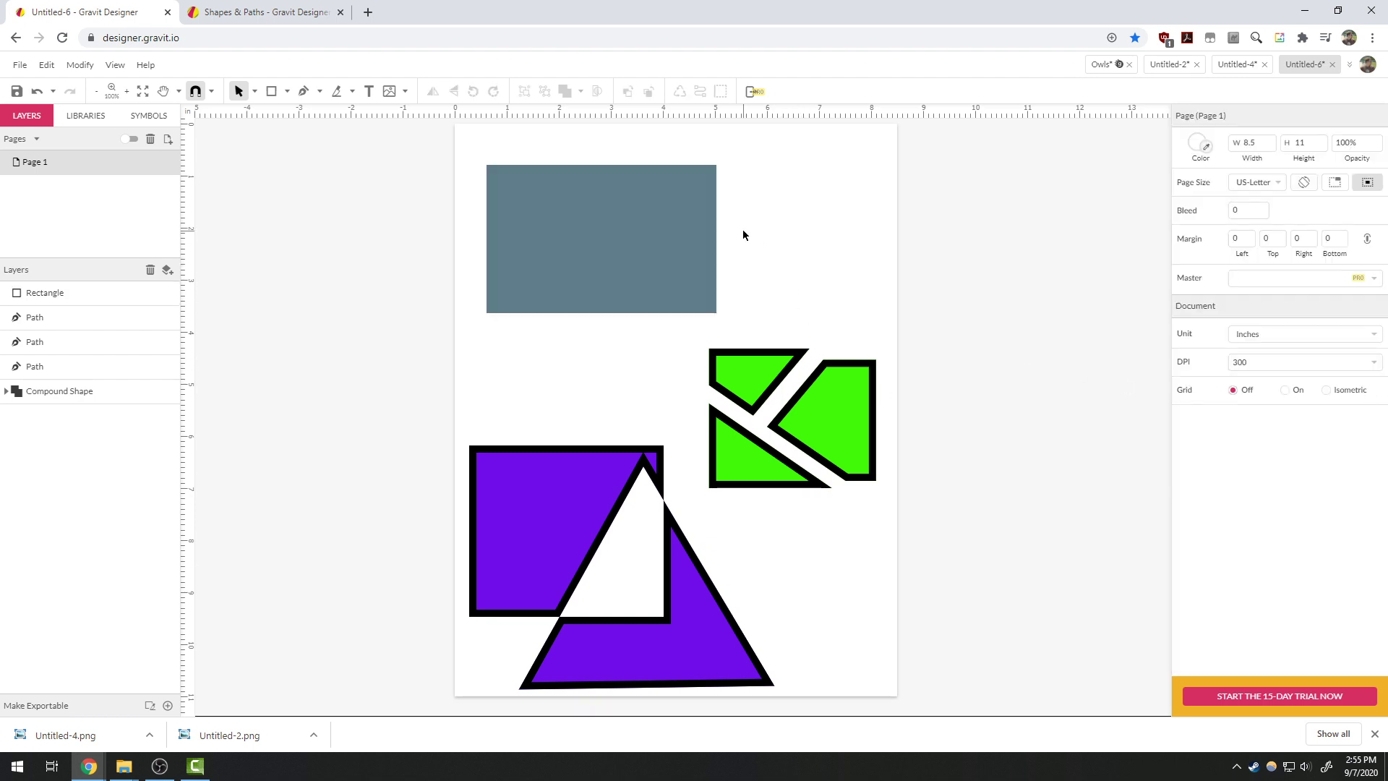
click(353, 92)
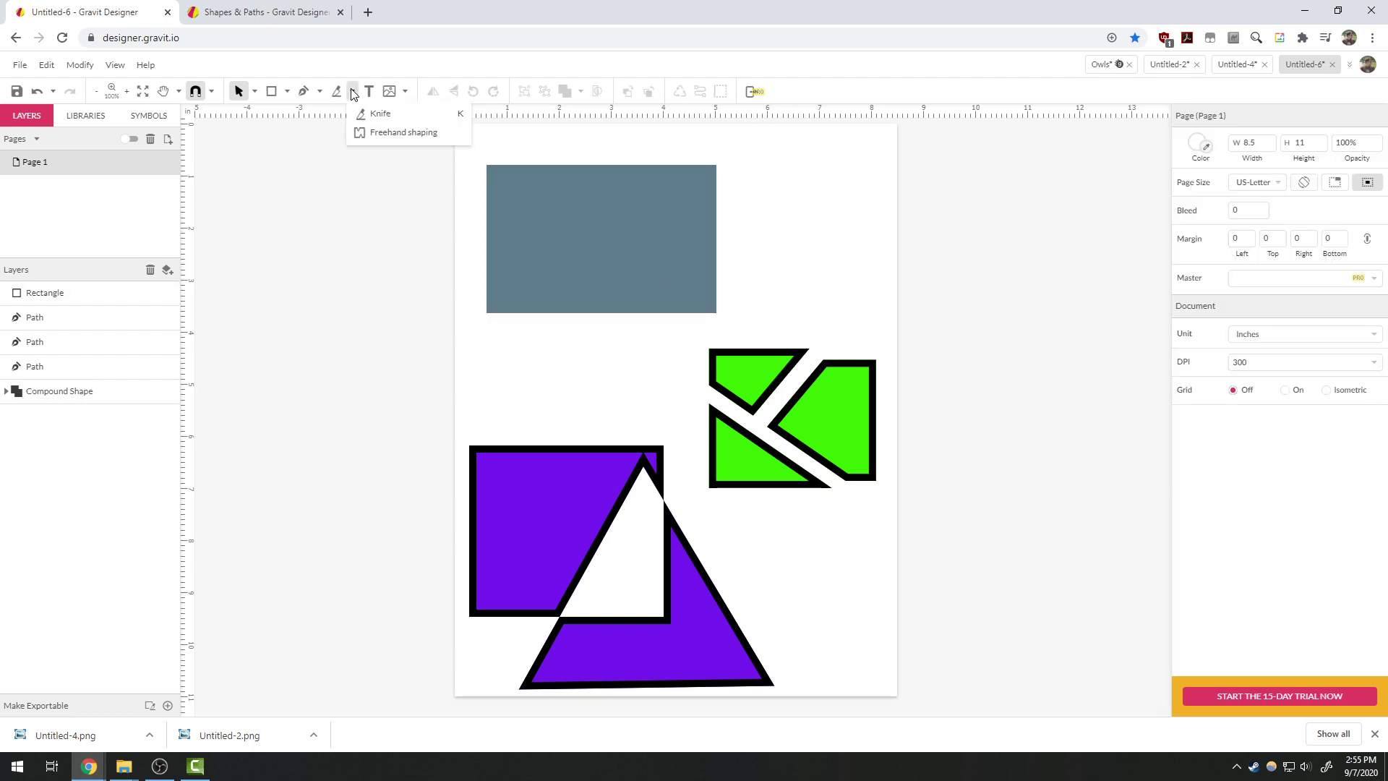
Delete a stray freehand stroke and select the blue-grey rectangle for shaping.
click(370, 134)
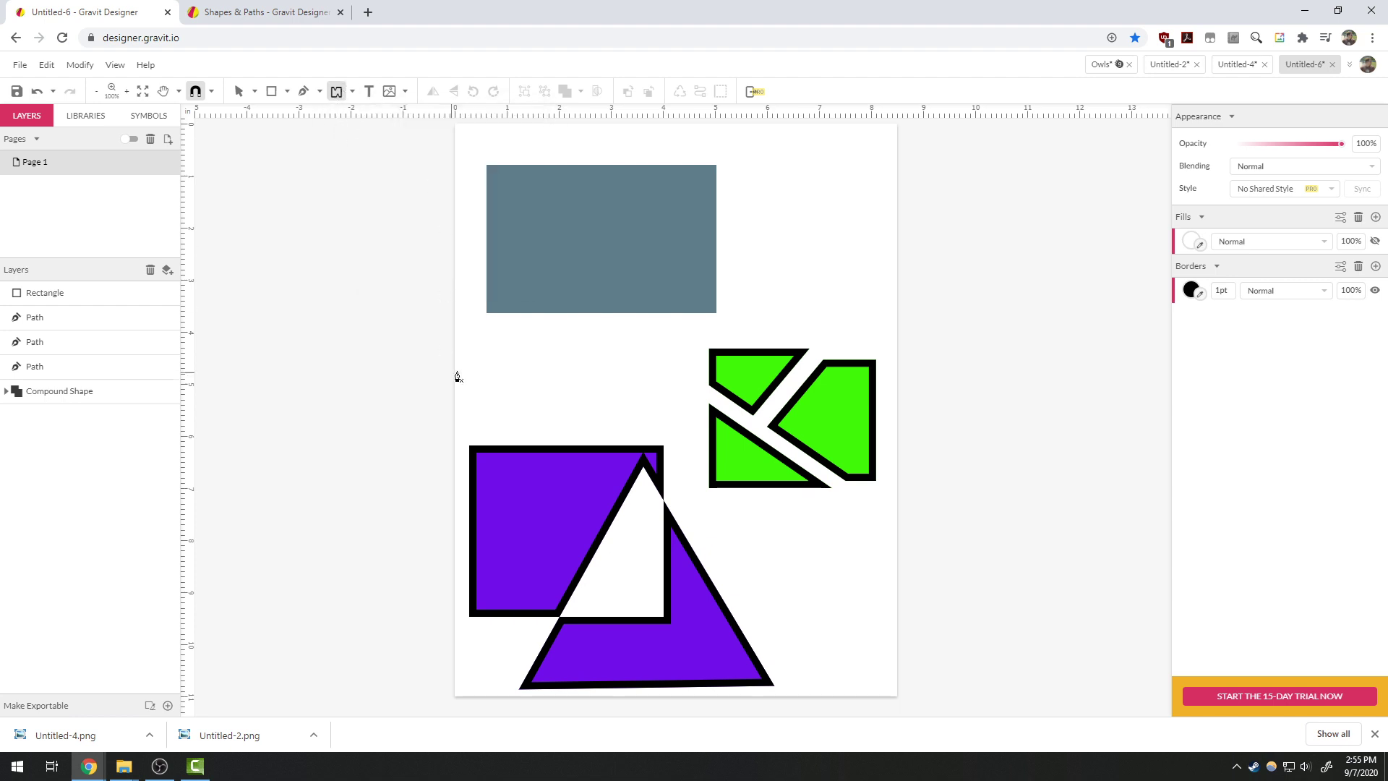
mouse_move(643, 141)
mouse_down()
mouse_move(642, 176)
mouse_move(689, 236)
mouse_move(803, 245)
mouse_up()
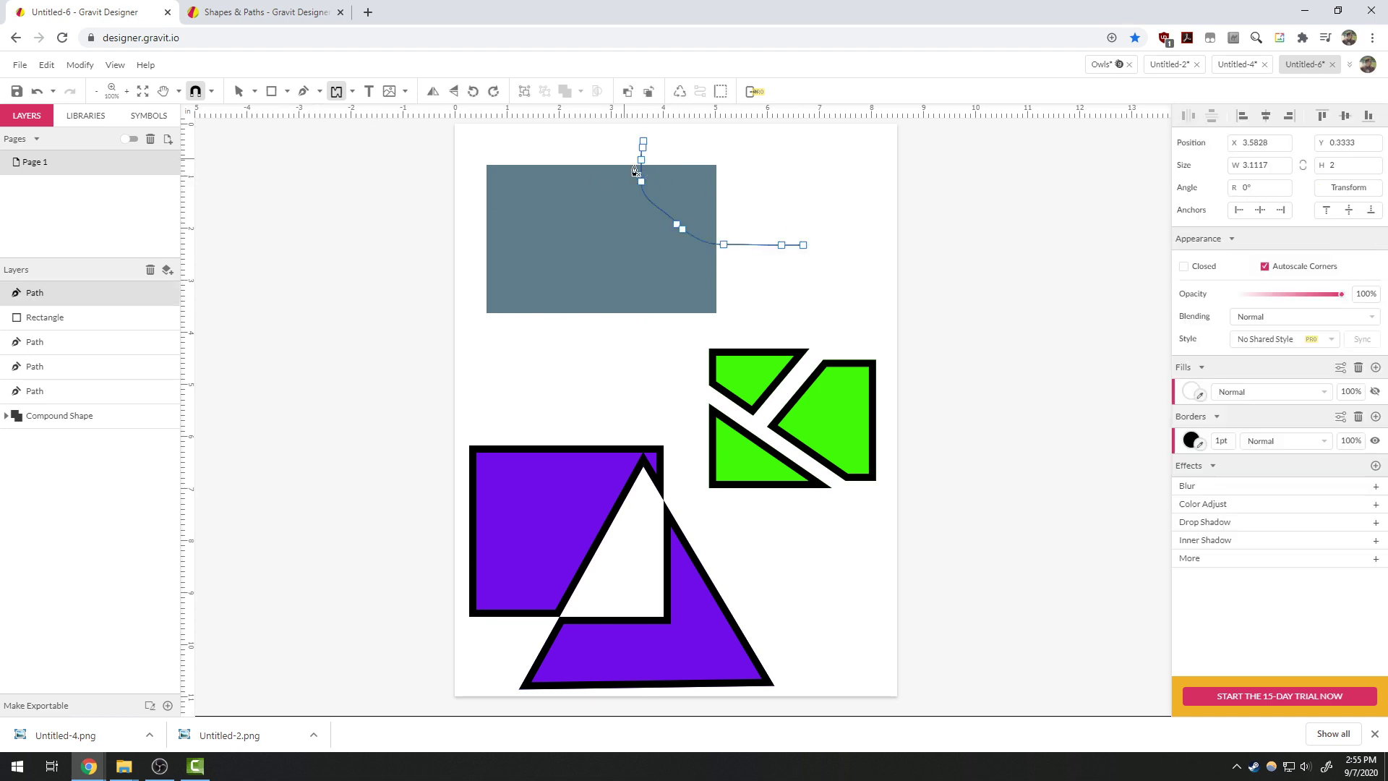
key(Delete)
click(238, 91)
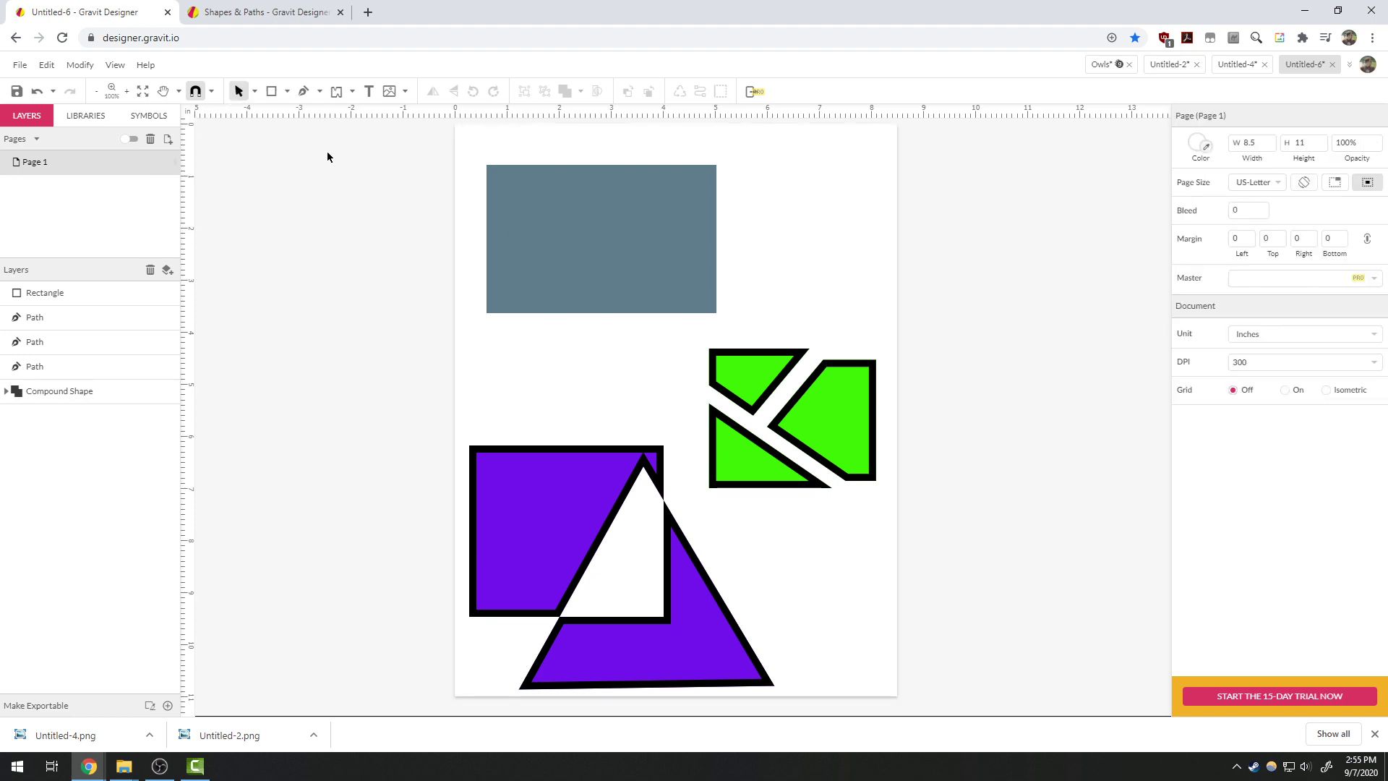
click(618, 245)
With Freehand shaping, cut a diagonal slit and a U-shaped notch, and reshape the right edge.
click(336, 90)
click(659, 204)
drag(659, 204, 683, 228)
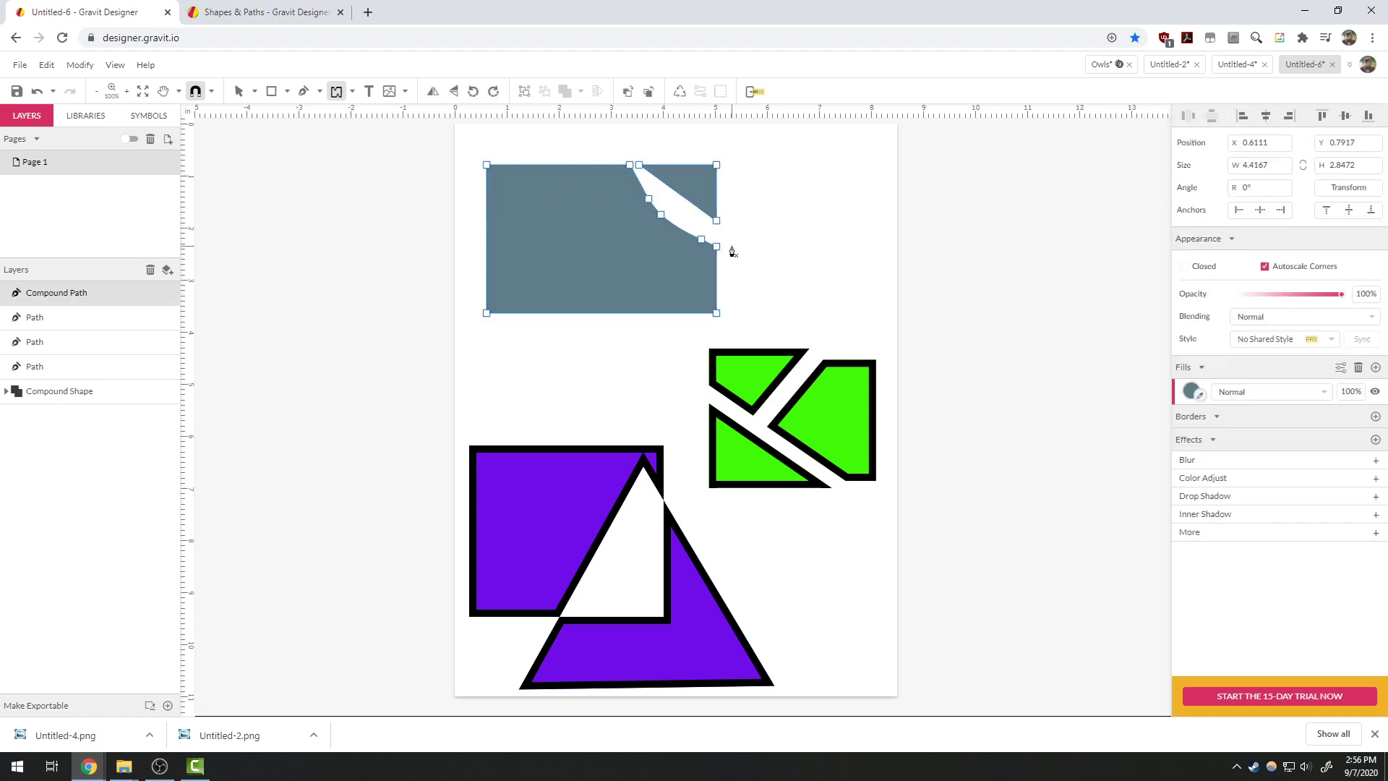
mouse_move(521, 161)
mouse_down()
mouse_move(538, 219)
mouse_move(577, 208)
mouse_move(583, 156)
mouse_up()
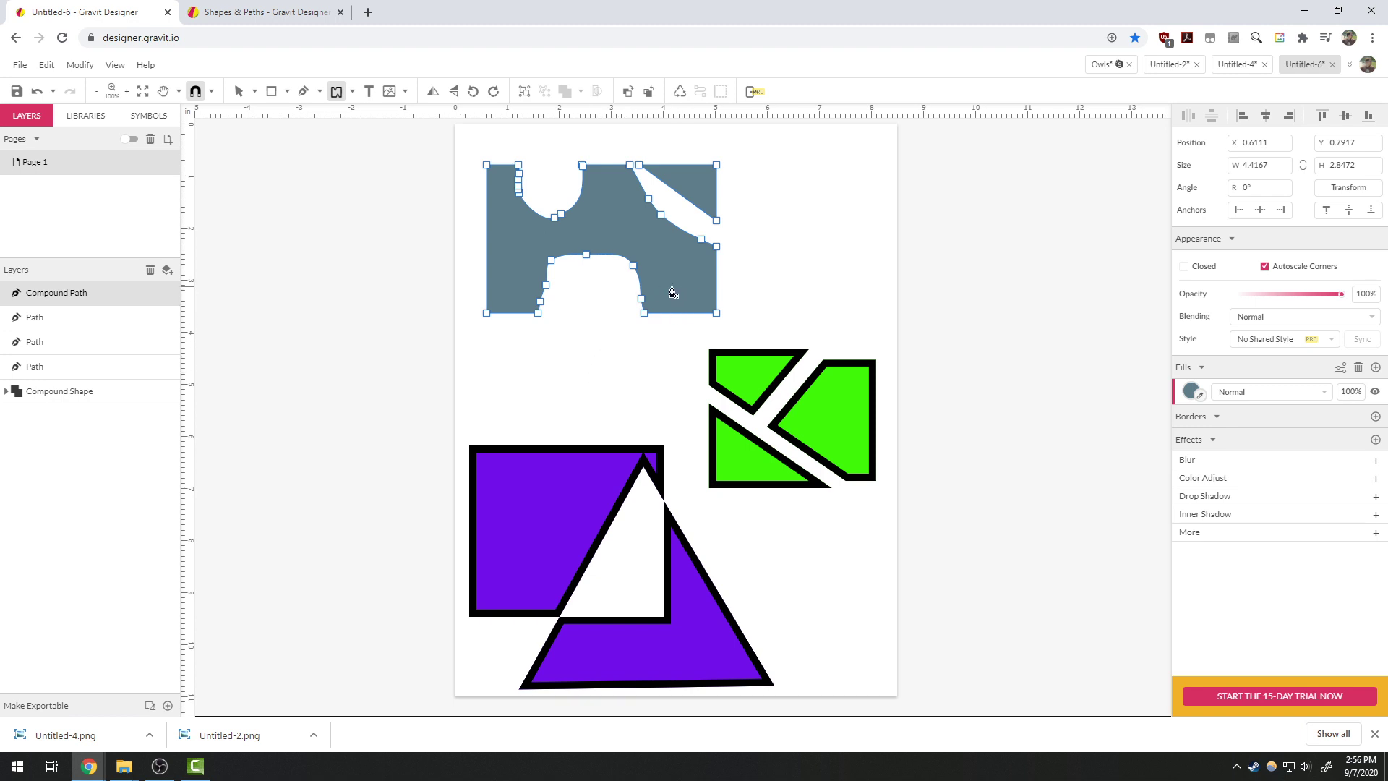
drag(688, 285, 742, 293)
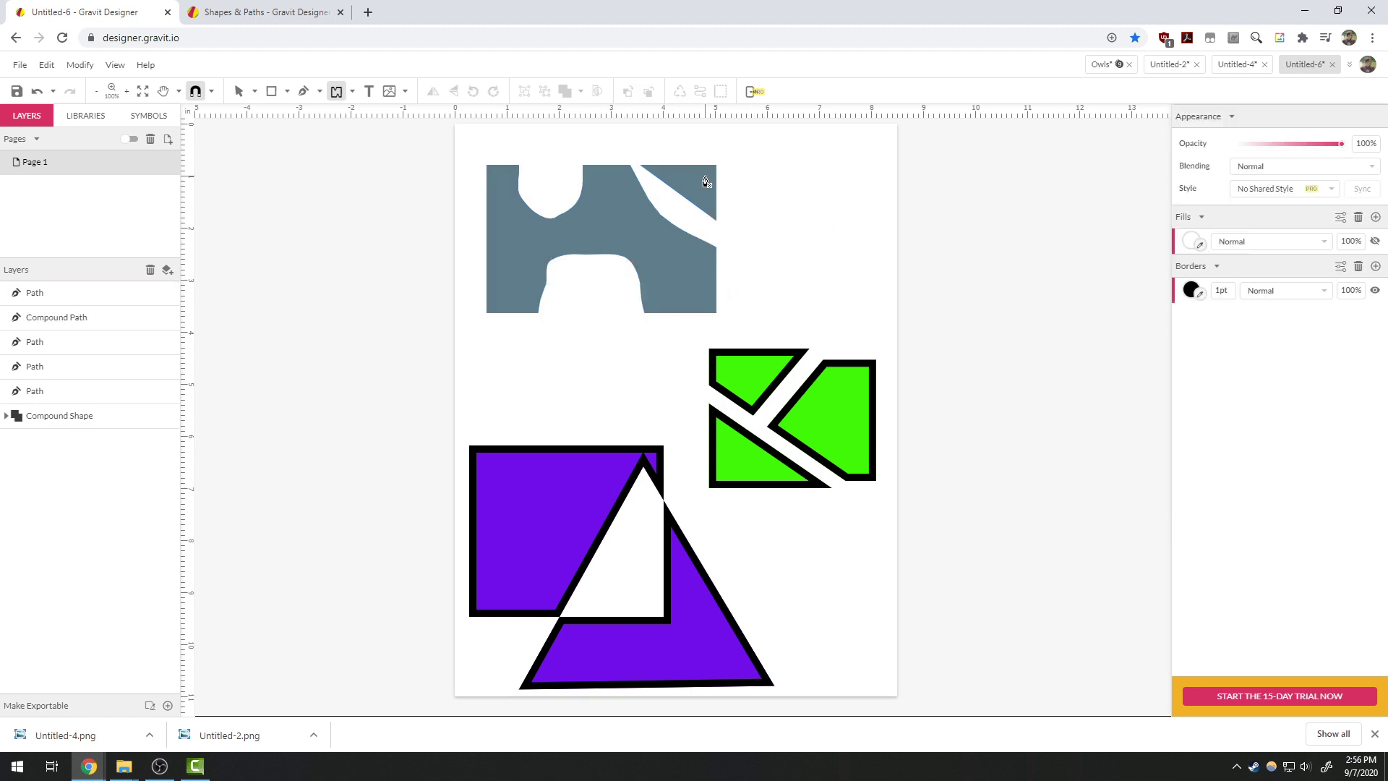
Undo the extra shaping strokes on the grey piece, then delete it from the page.
key(ctrl+z)
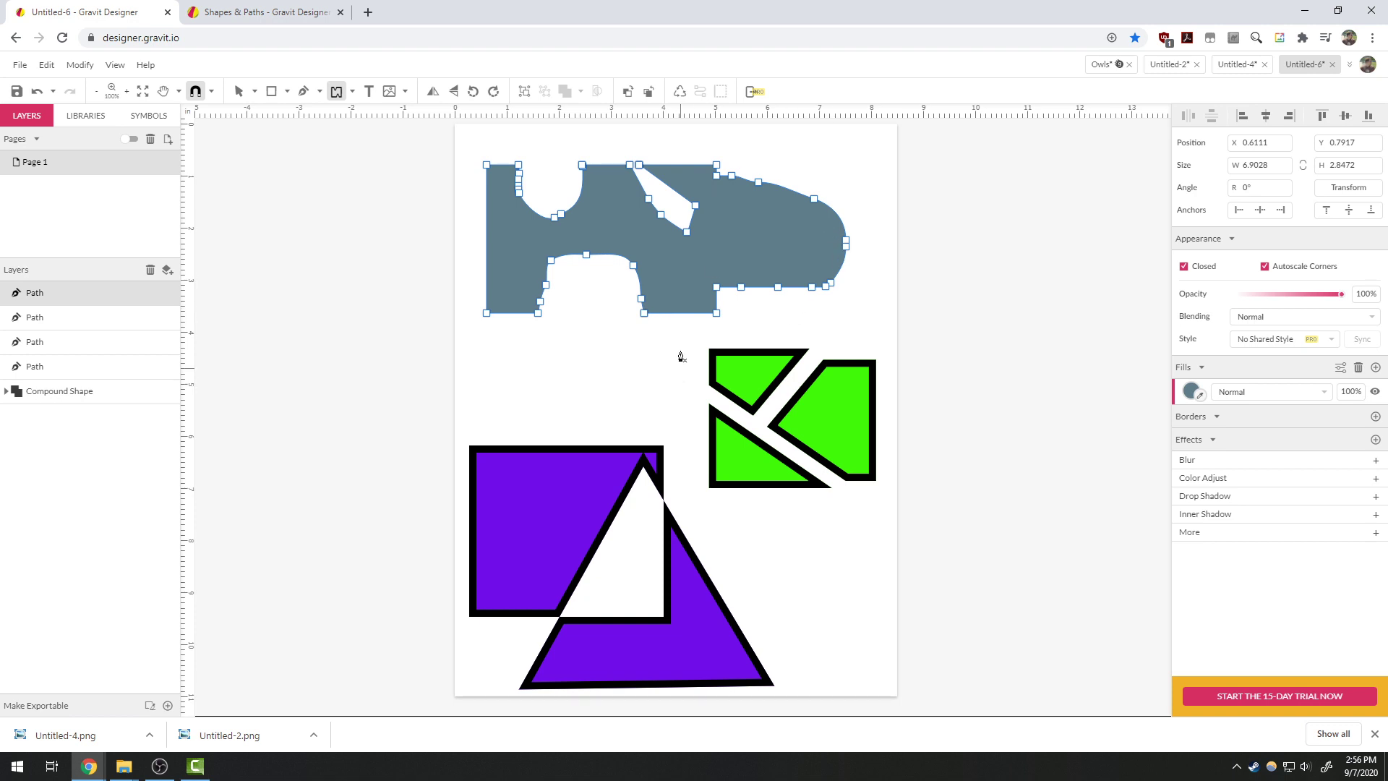
drag(668, 257, 706, 222)
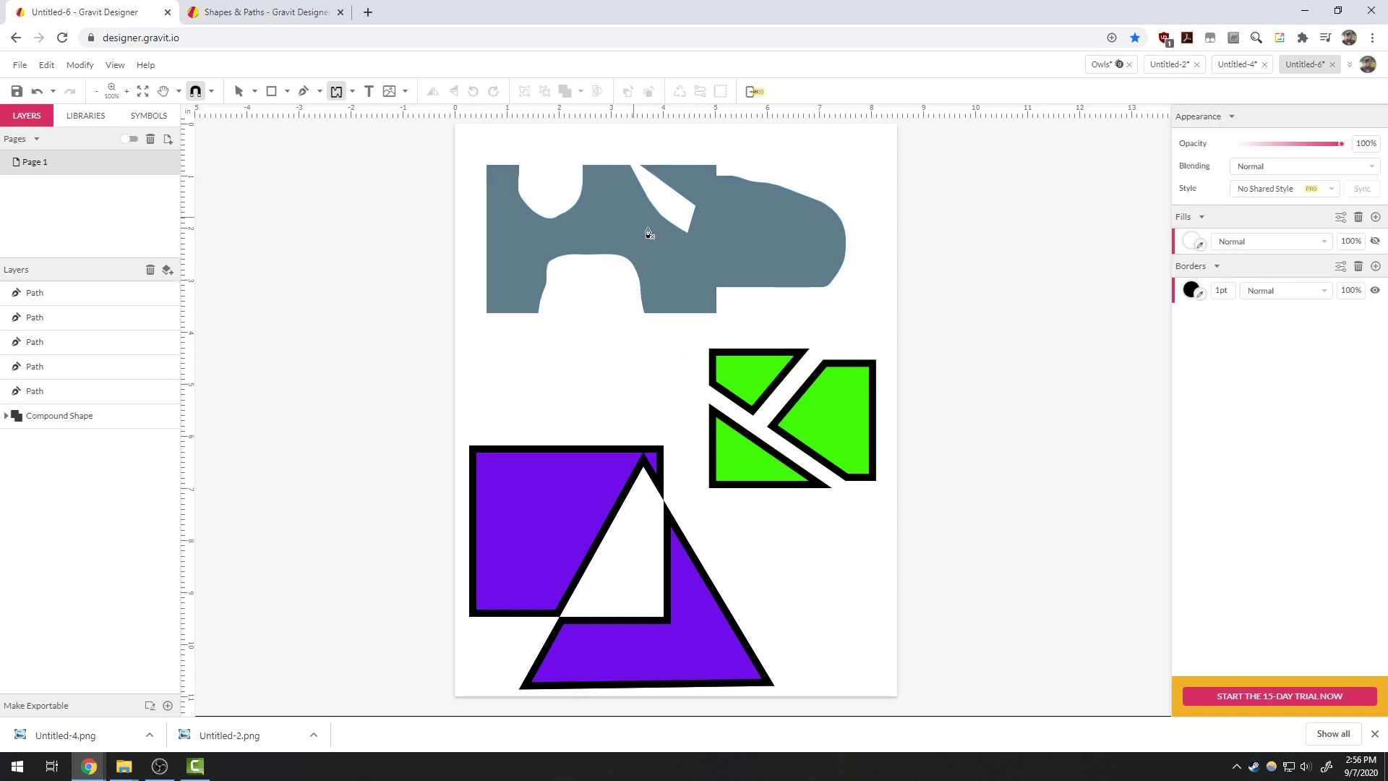
key(ctrl+z)
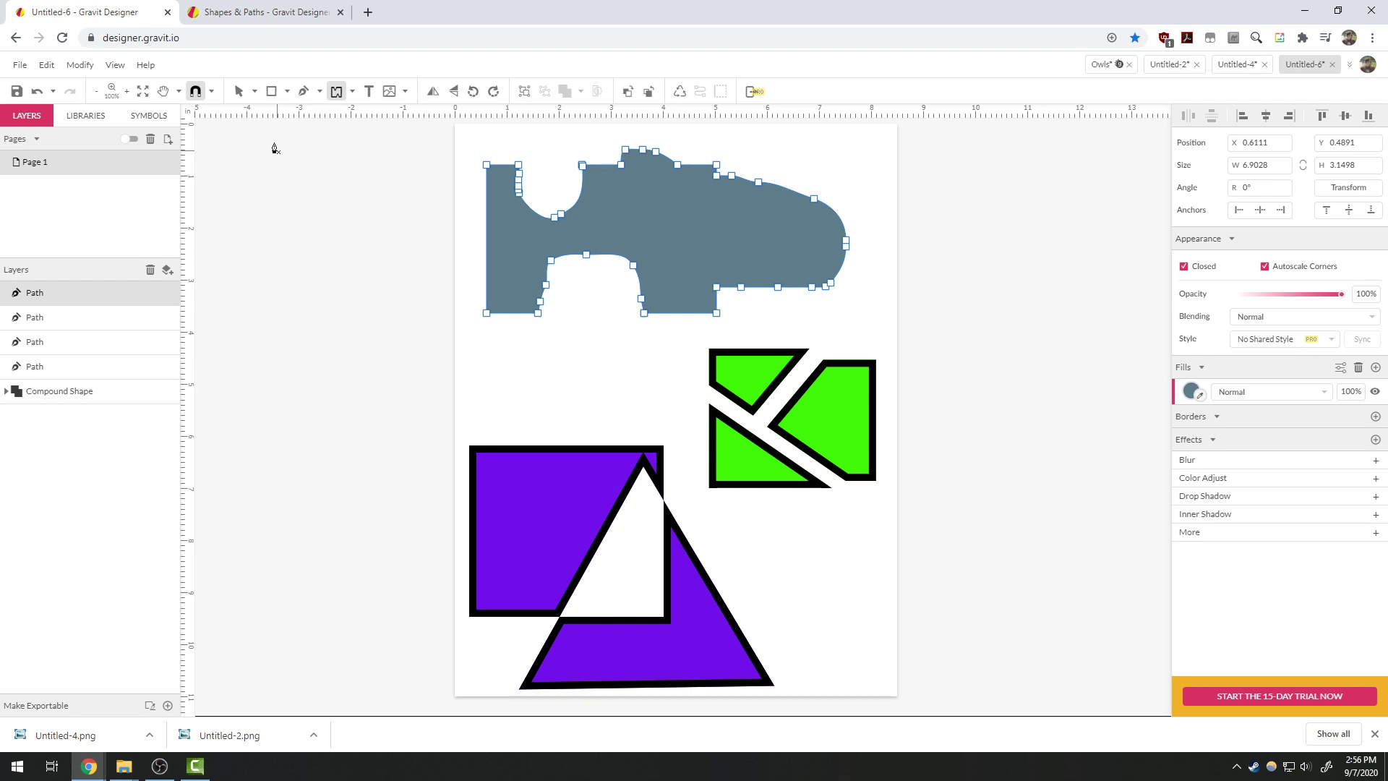
click(239, 91)
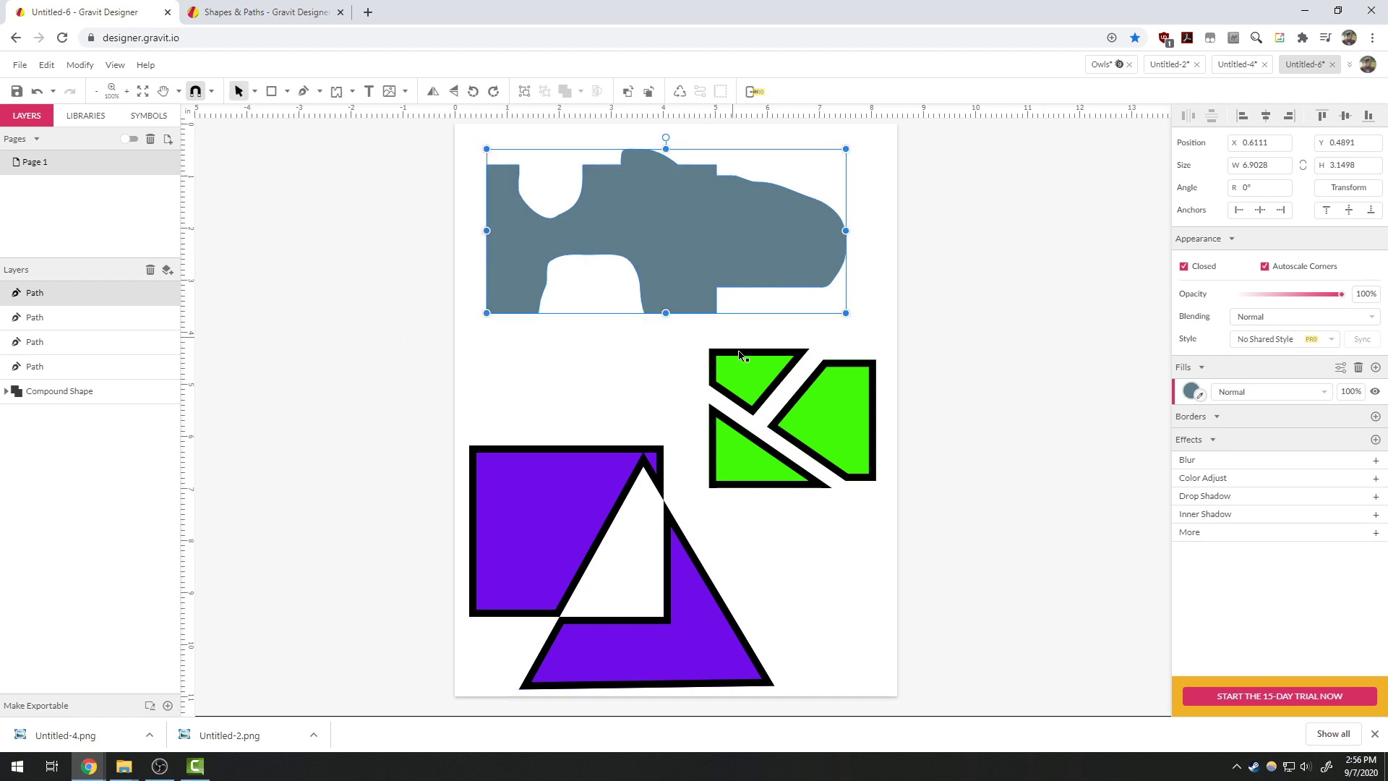
key(Delete)
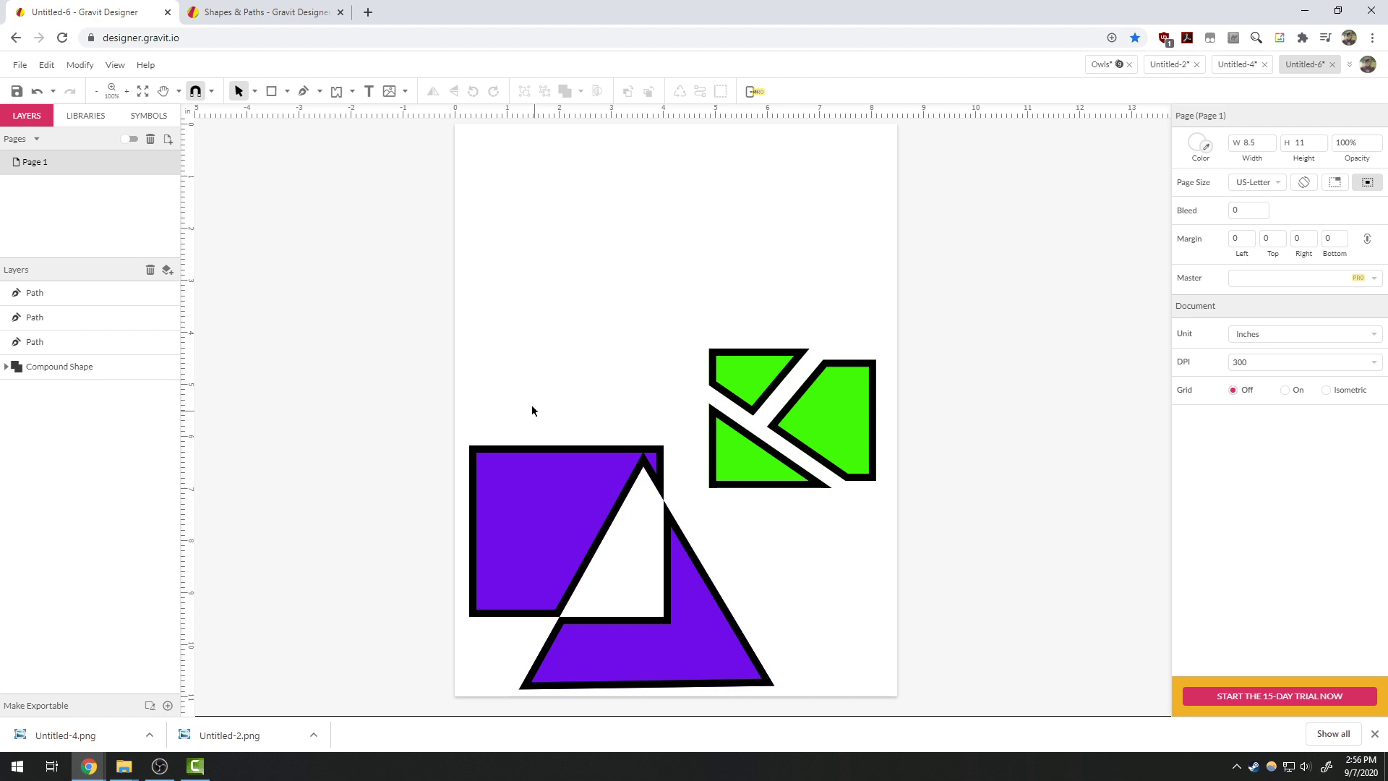
Undo the deletion to restore the notched grey shape, then deselect all shapes.
key(ctrl+z)
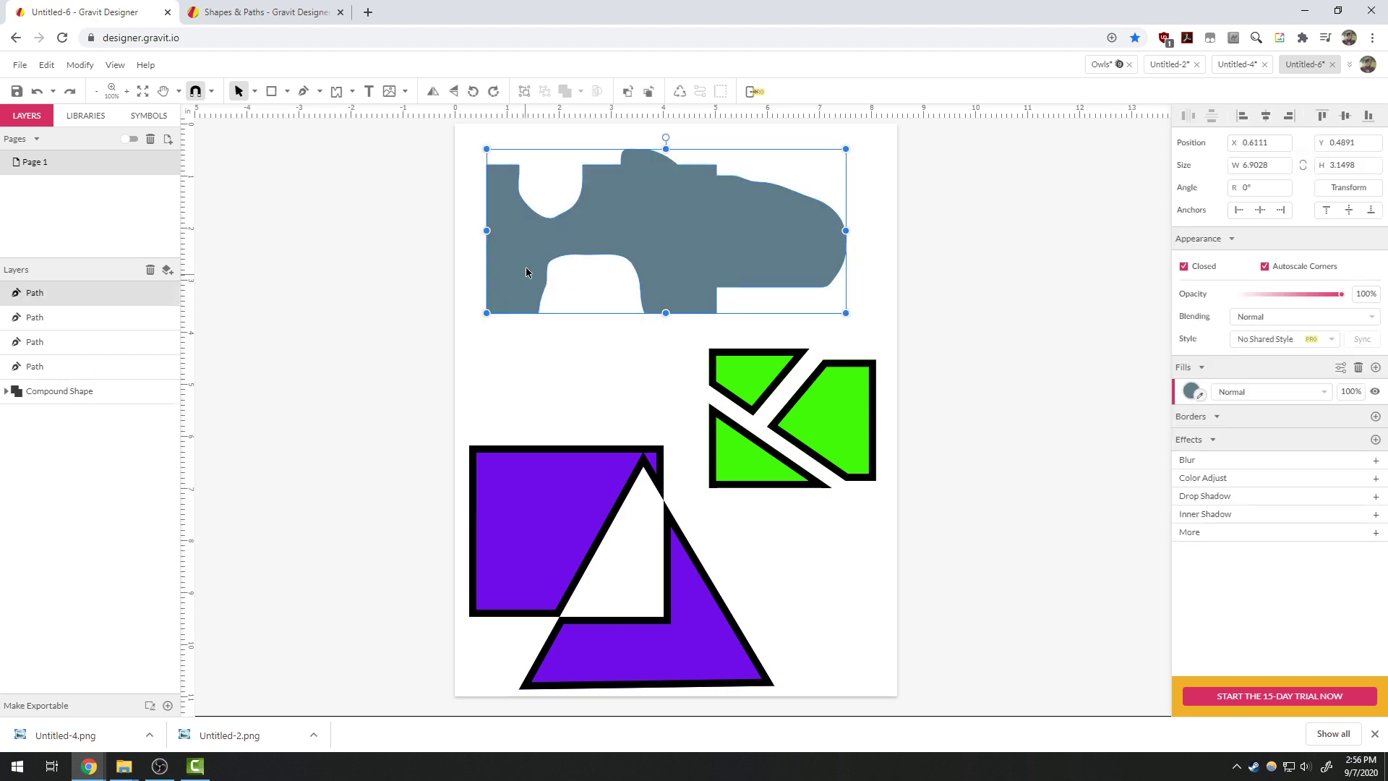
click(795, 580)
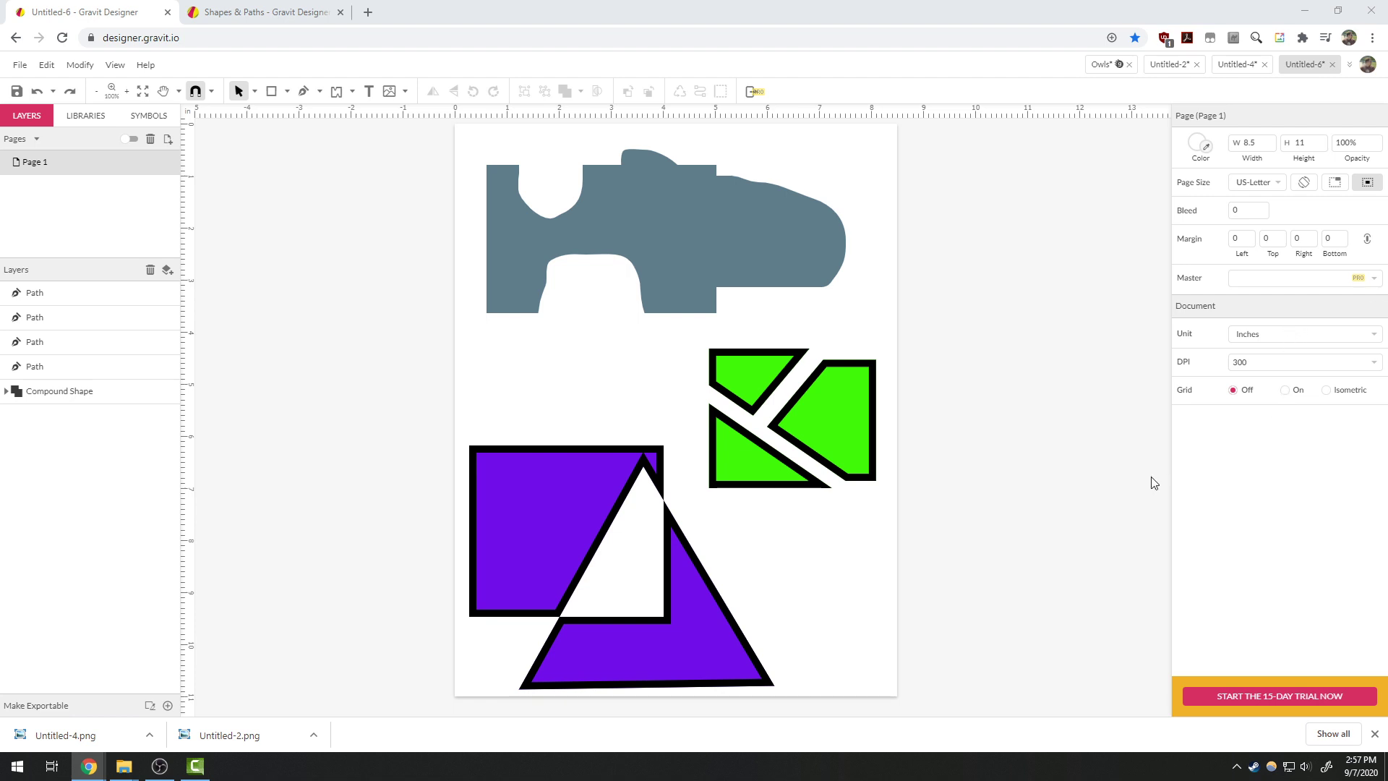
click(583, 505)
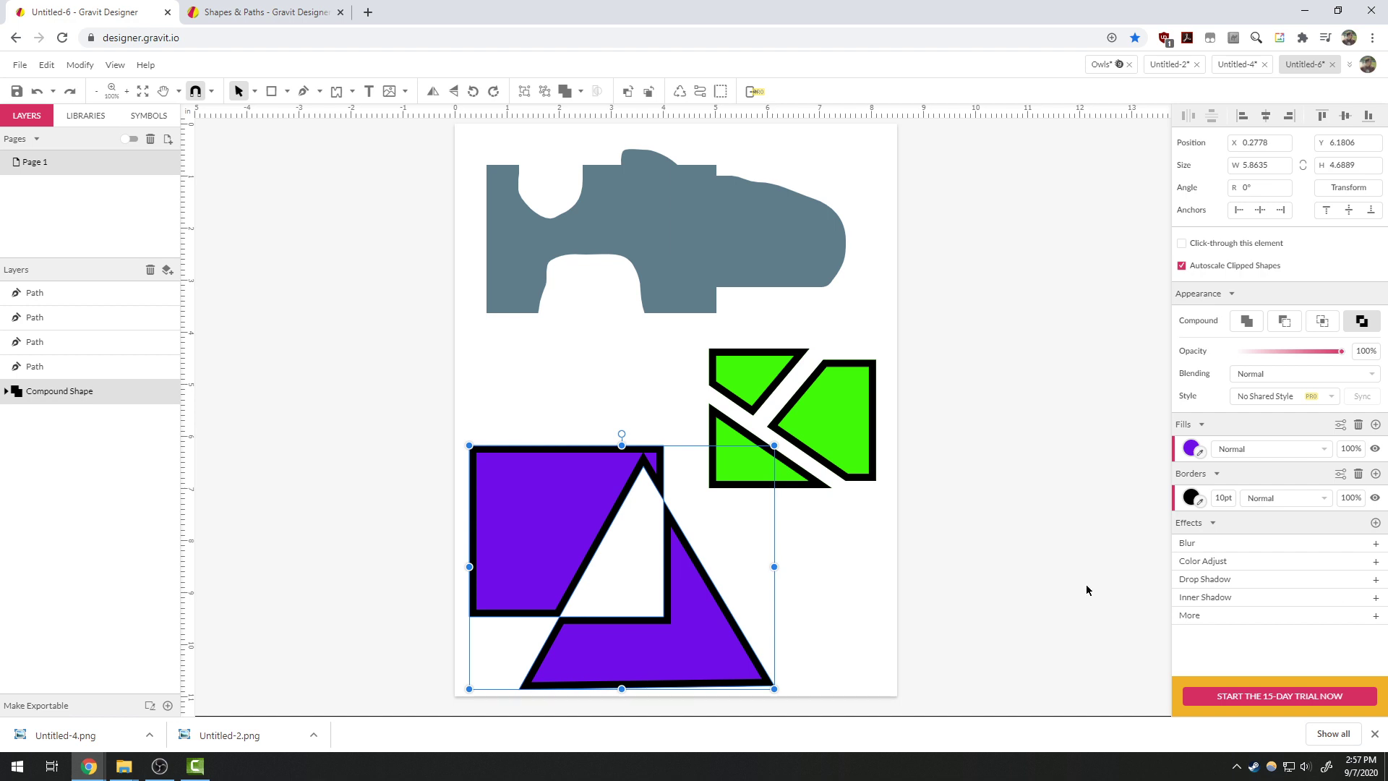
click(558, 367)
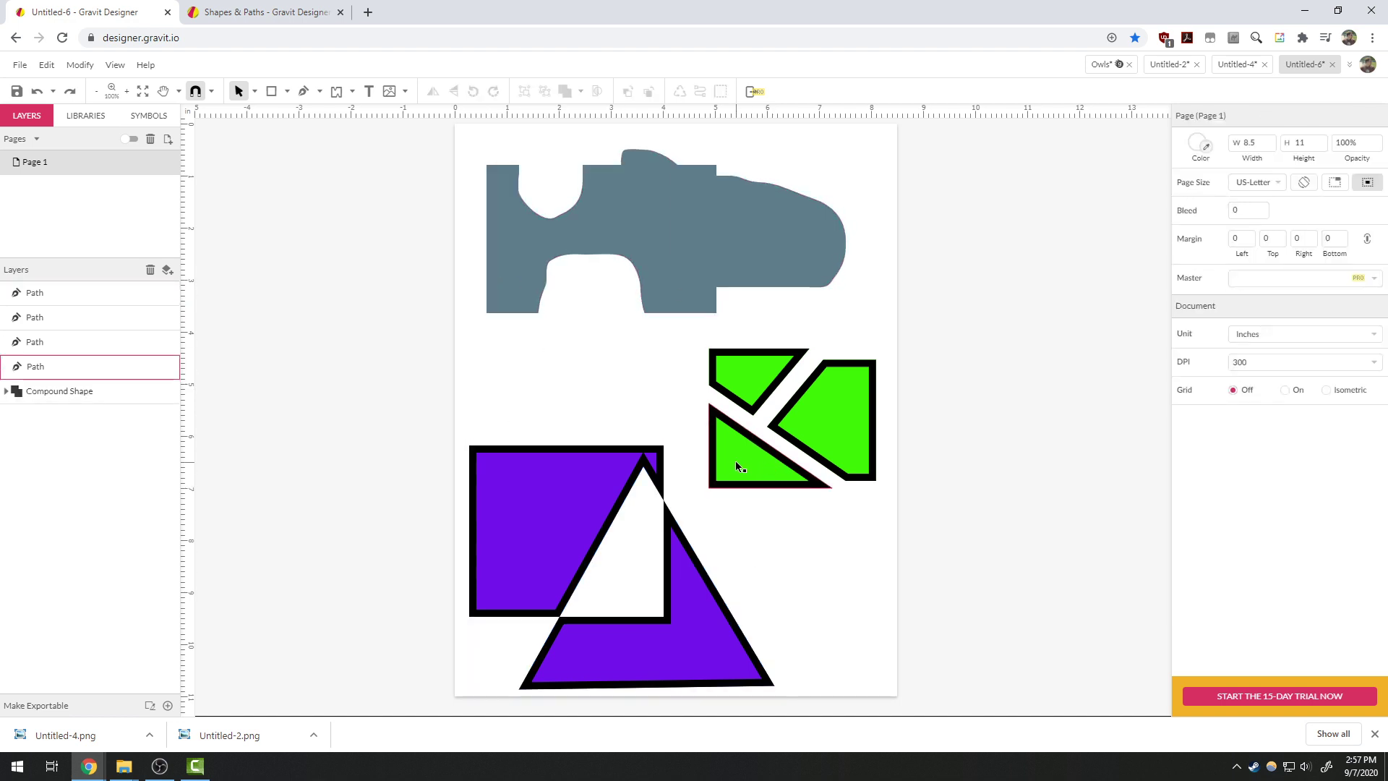